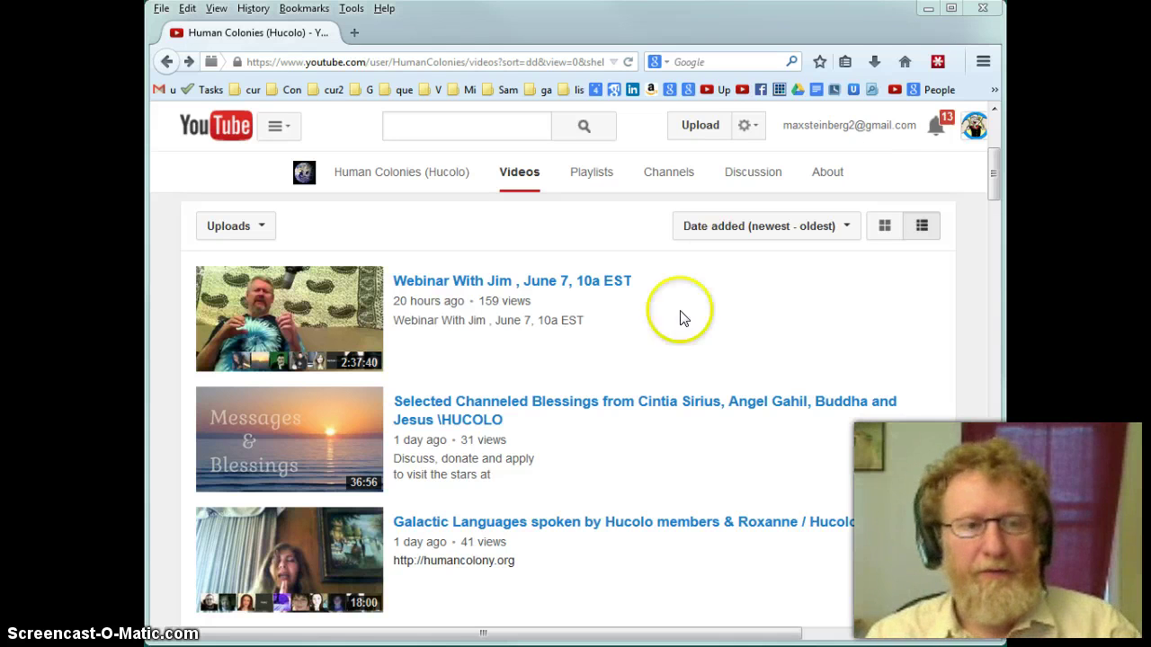
- Go from YouTube's account panel to this account's Google+ home stream
left_click(973, 126)
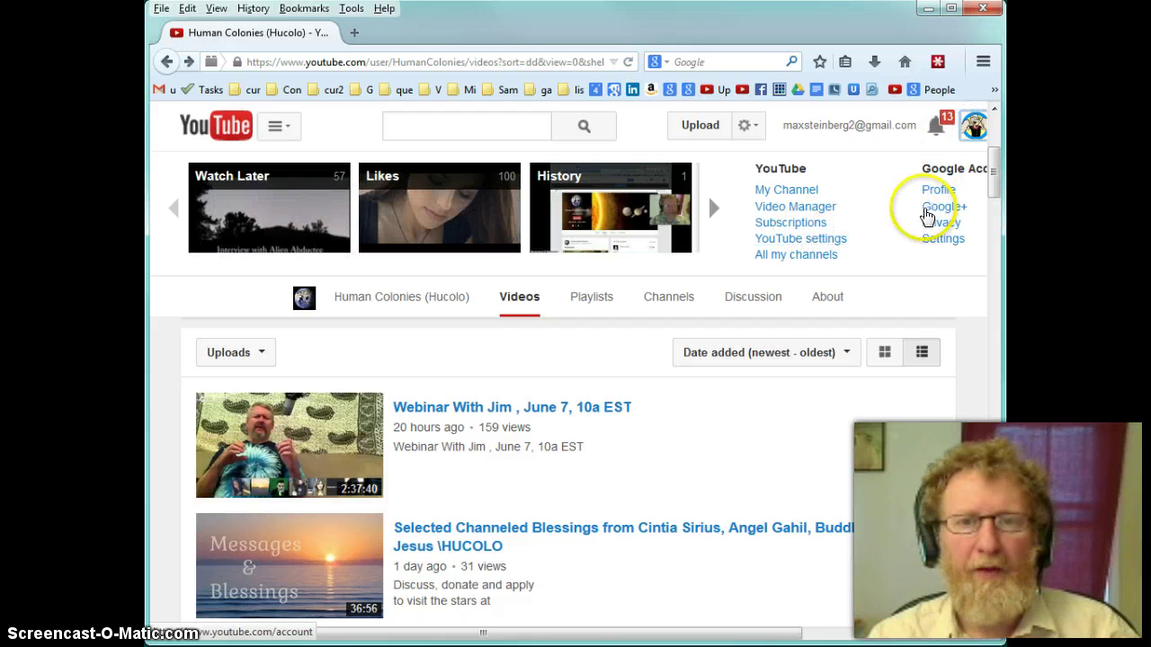
left_click_drag(599, 633, 778, 633)
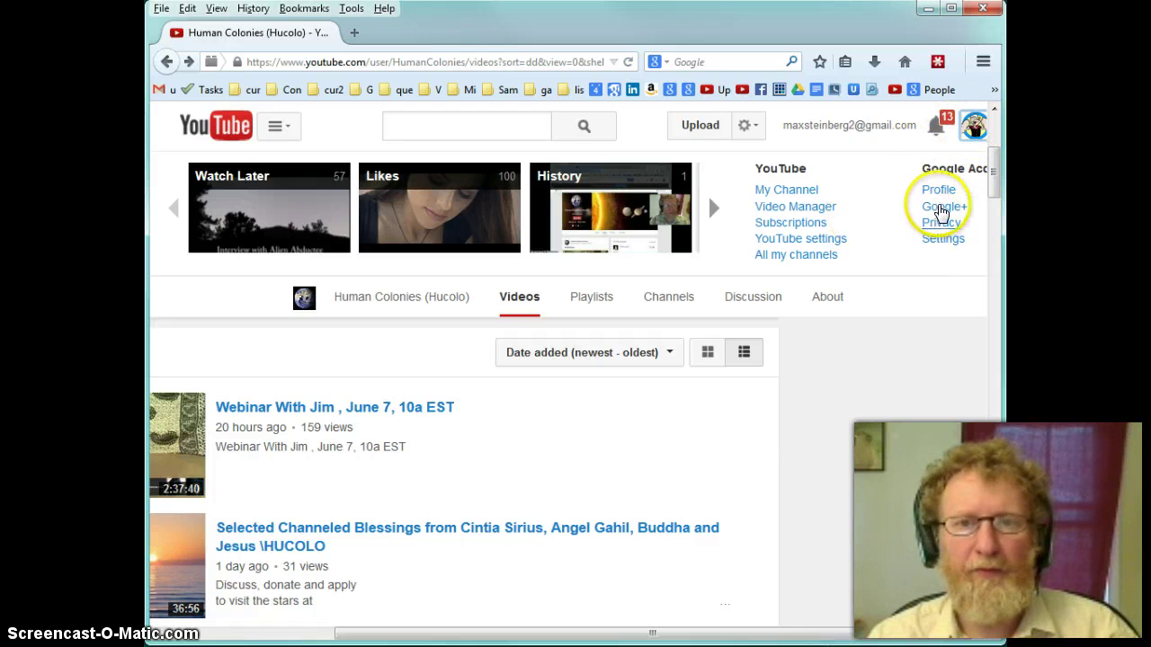
key("ctrl+minus")
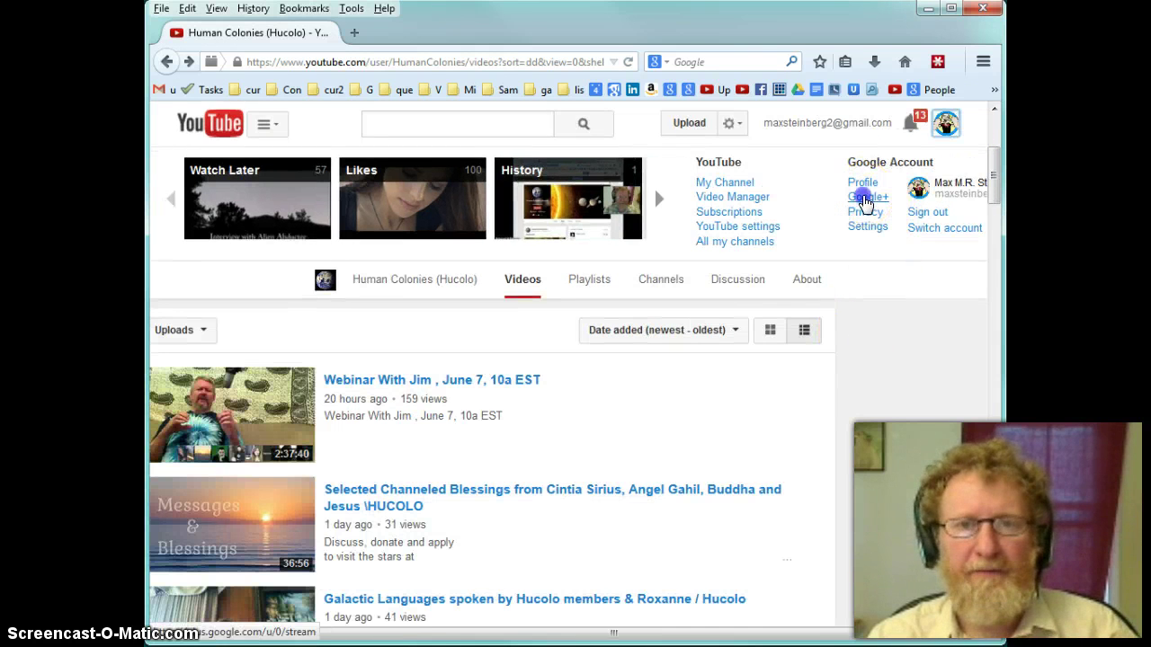
left_click(865, 198)
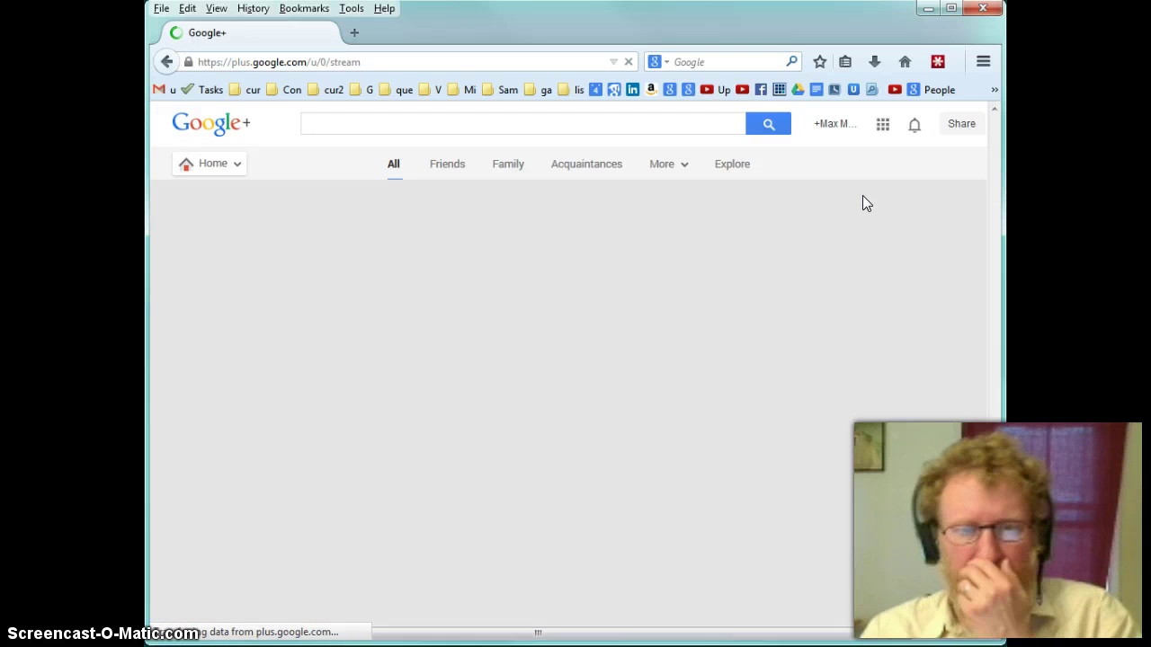
- Search Google+ for 'Hucolo' to list matching people and pages
left_click(338, 124)
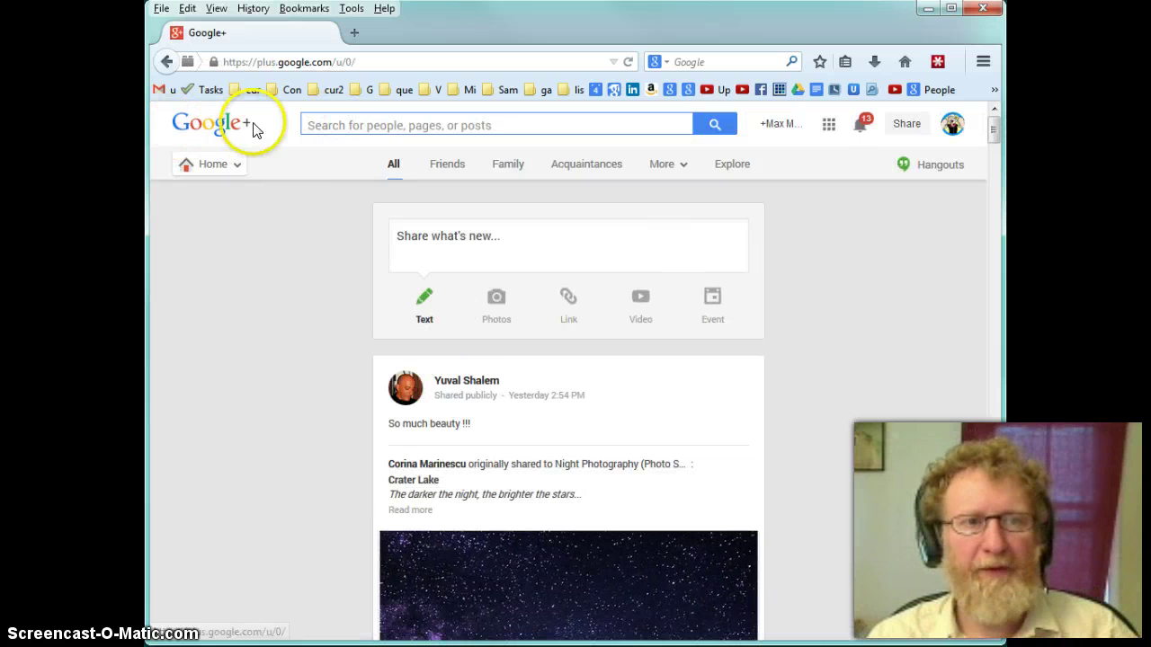
left_click(205, 167)
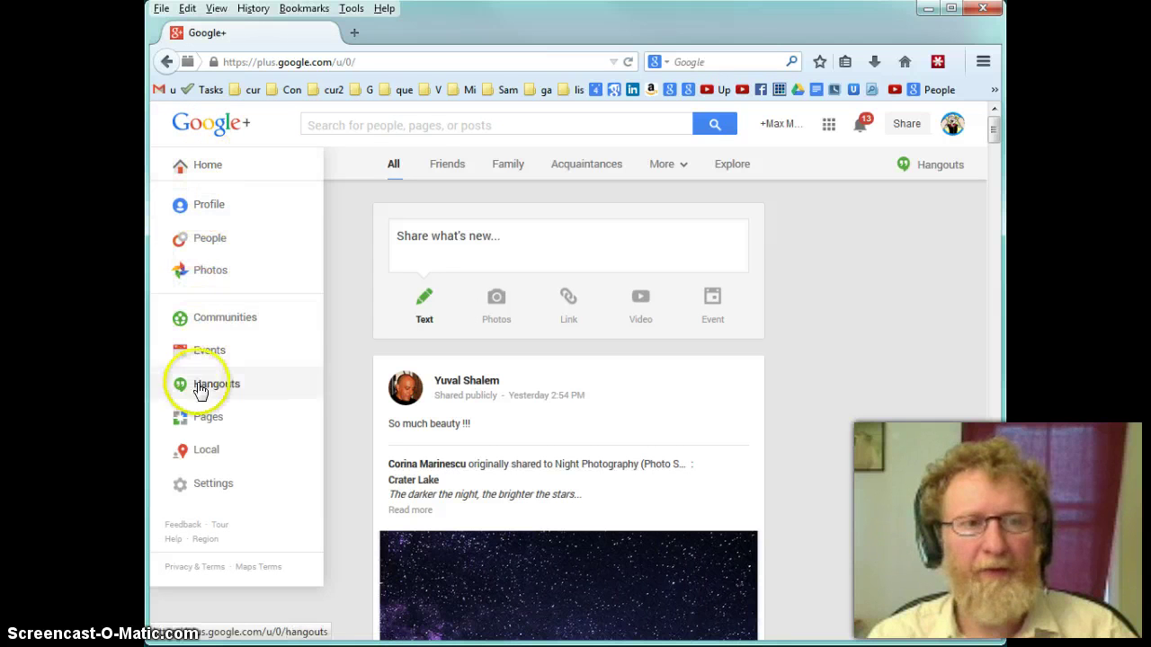
left_click(393, 120)
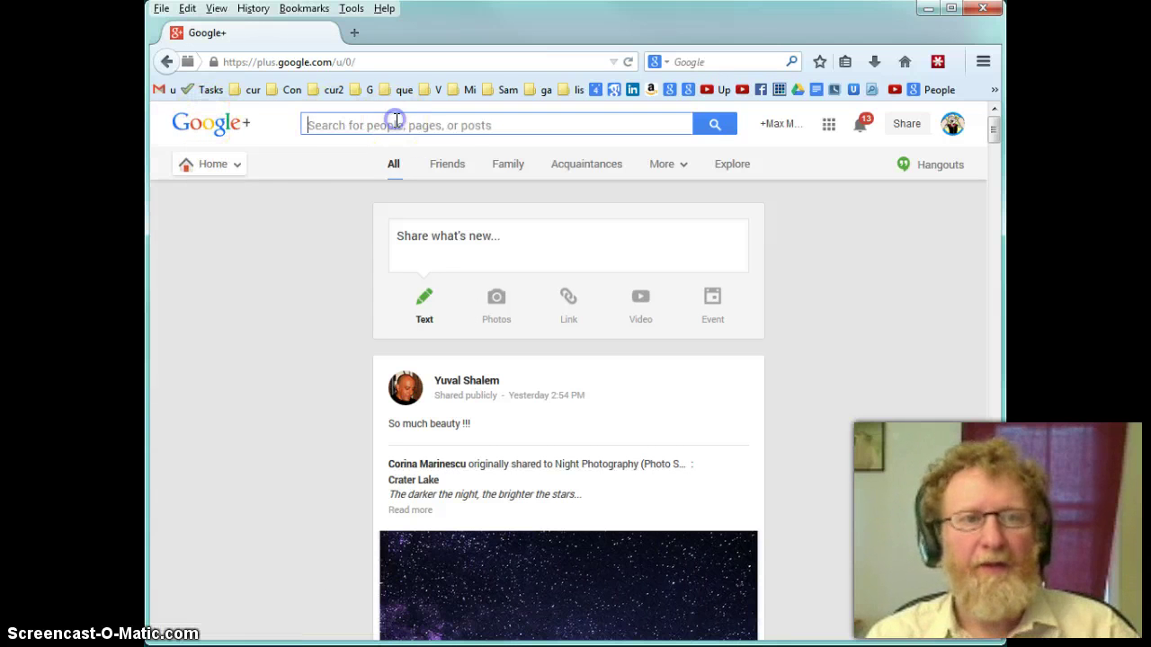
type("H")
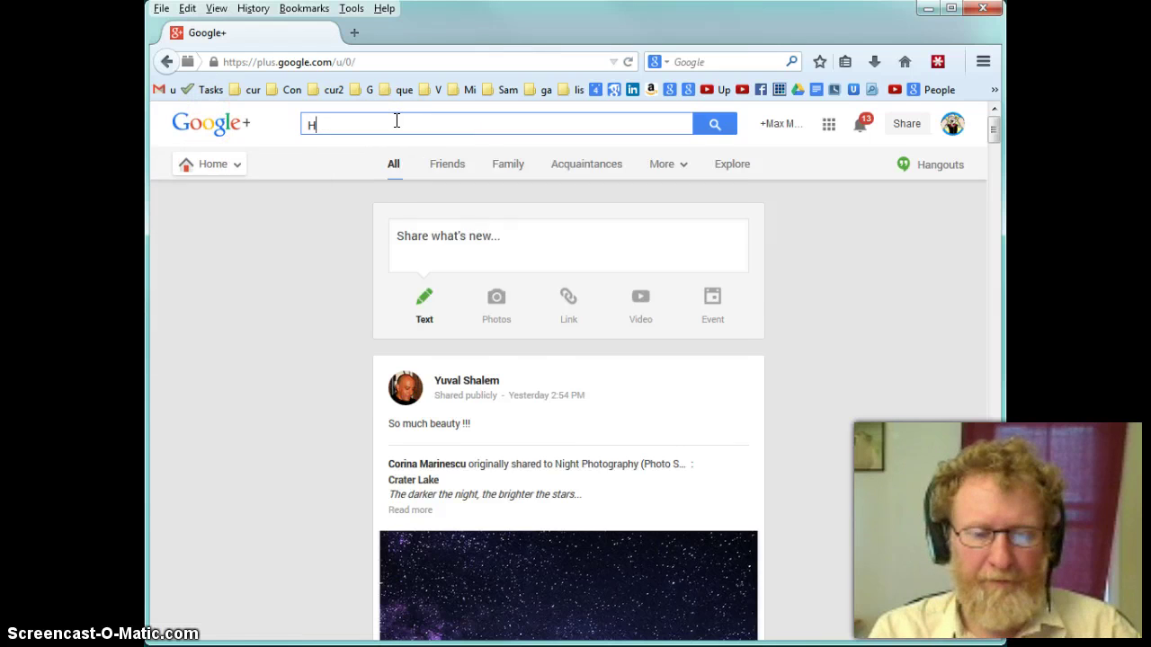
type("ucolo")
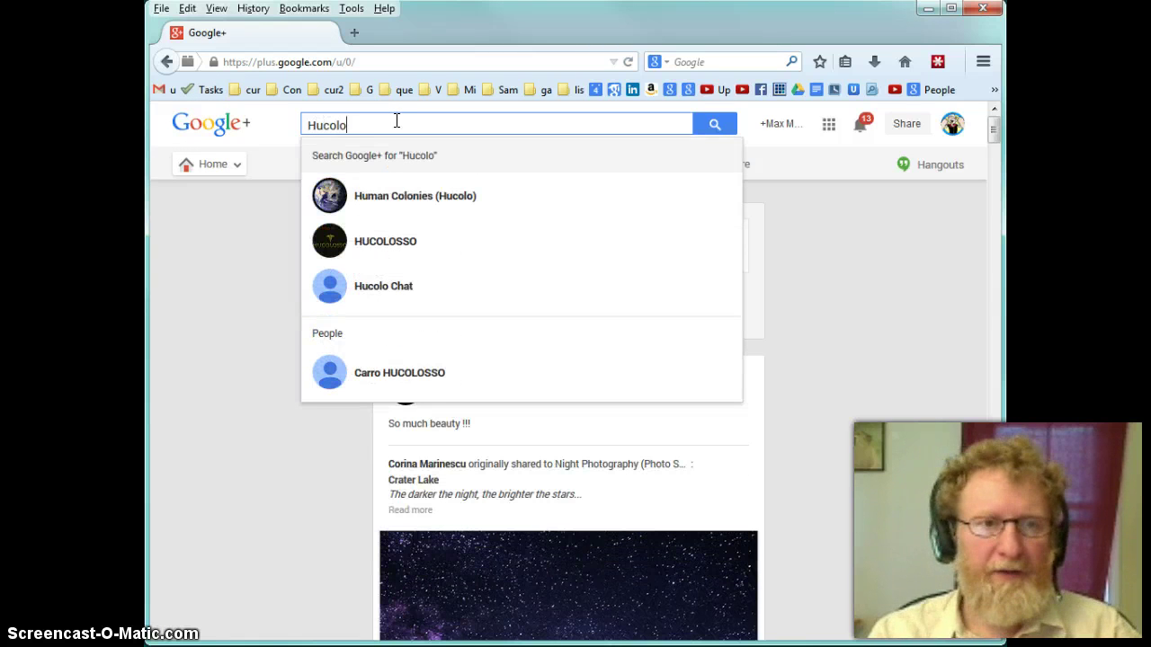
key("Return")
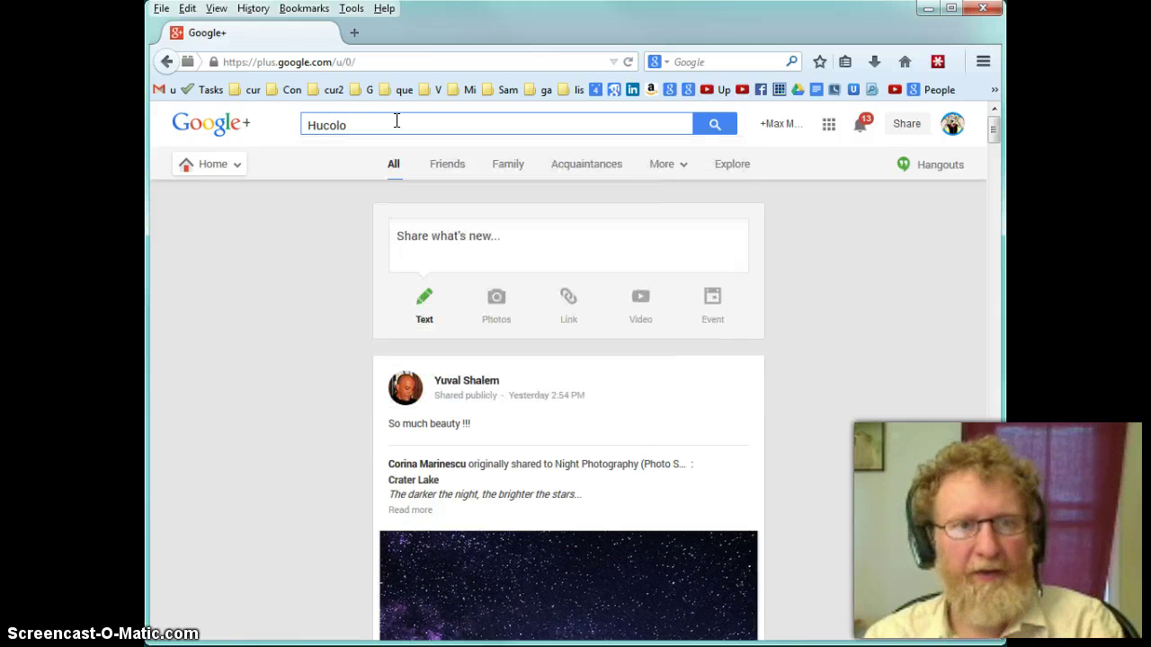
left_click(399, 140)
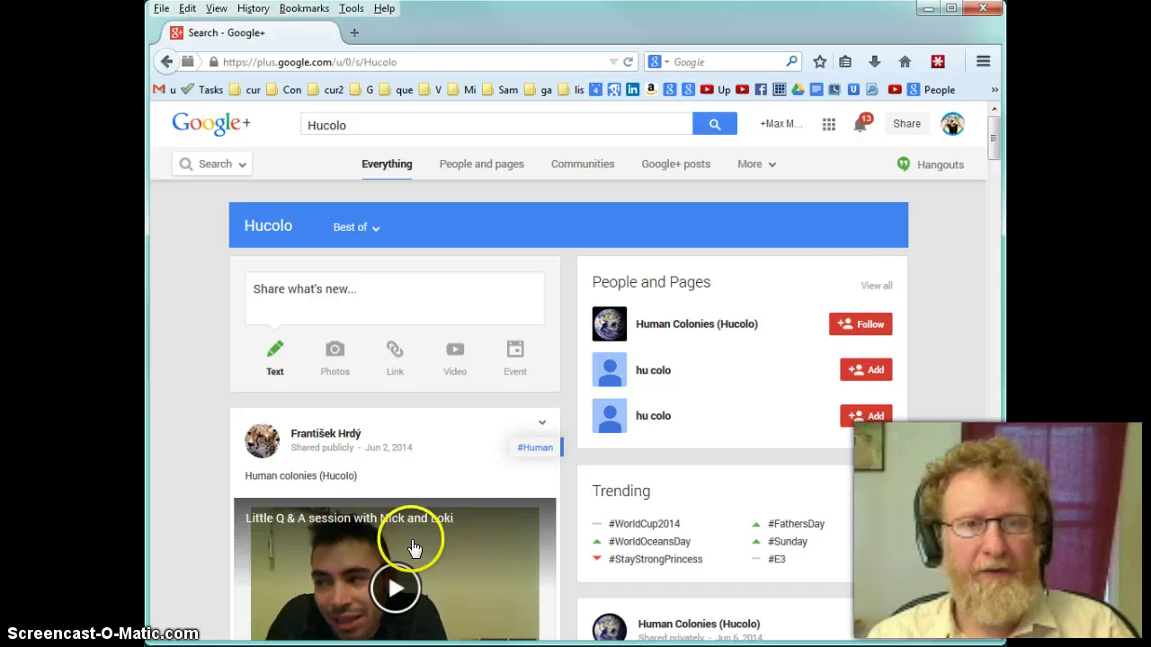
- Show all Hucolo people and pages, adding Human Colonies and Hucolo Chat to Following
left_click(874, 286)
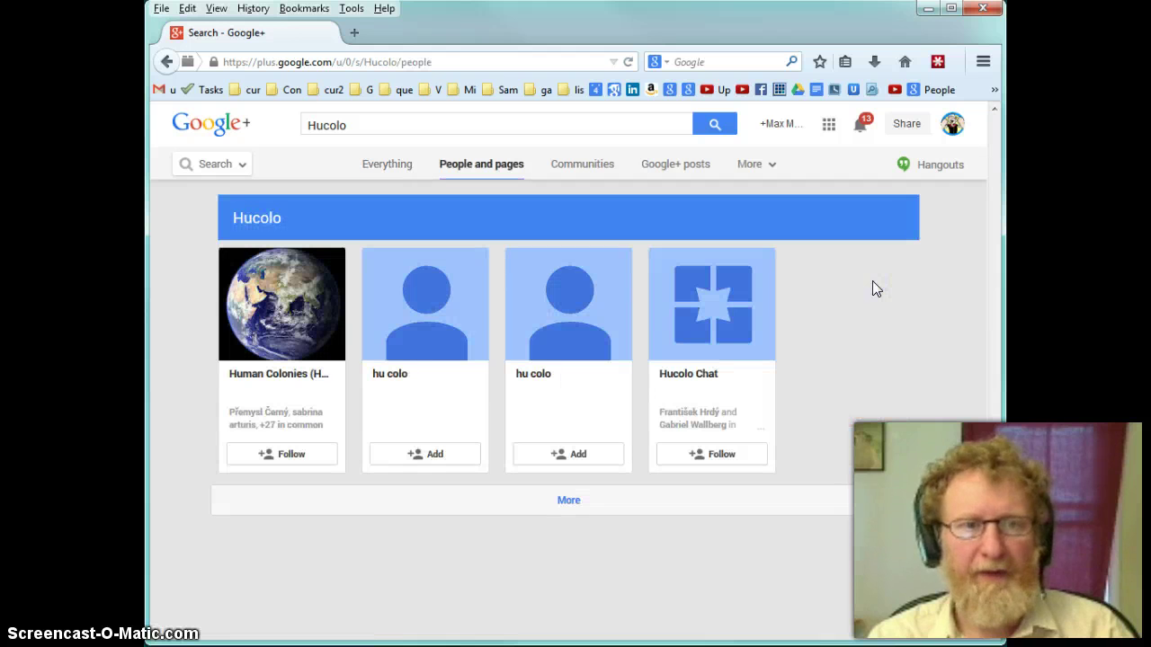
left_click(871, 289)
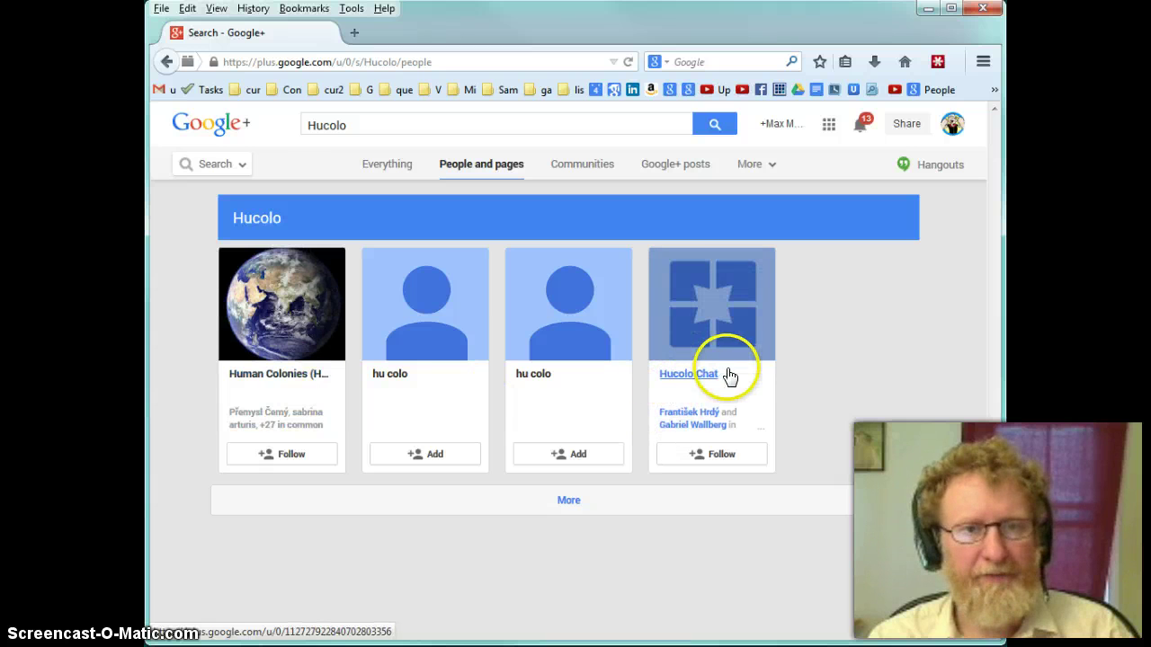
left_click(295, 456)
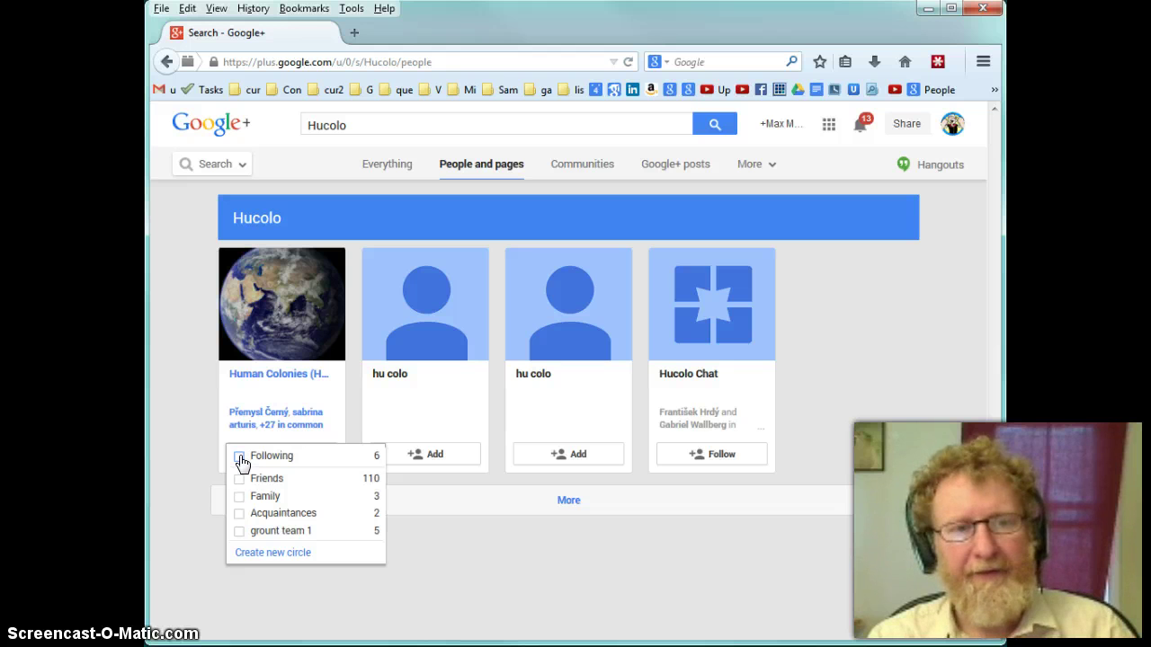
left_click(240, 463)
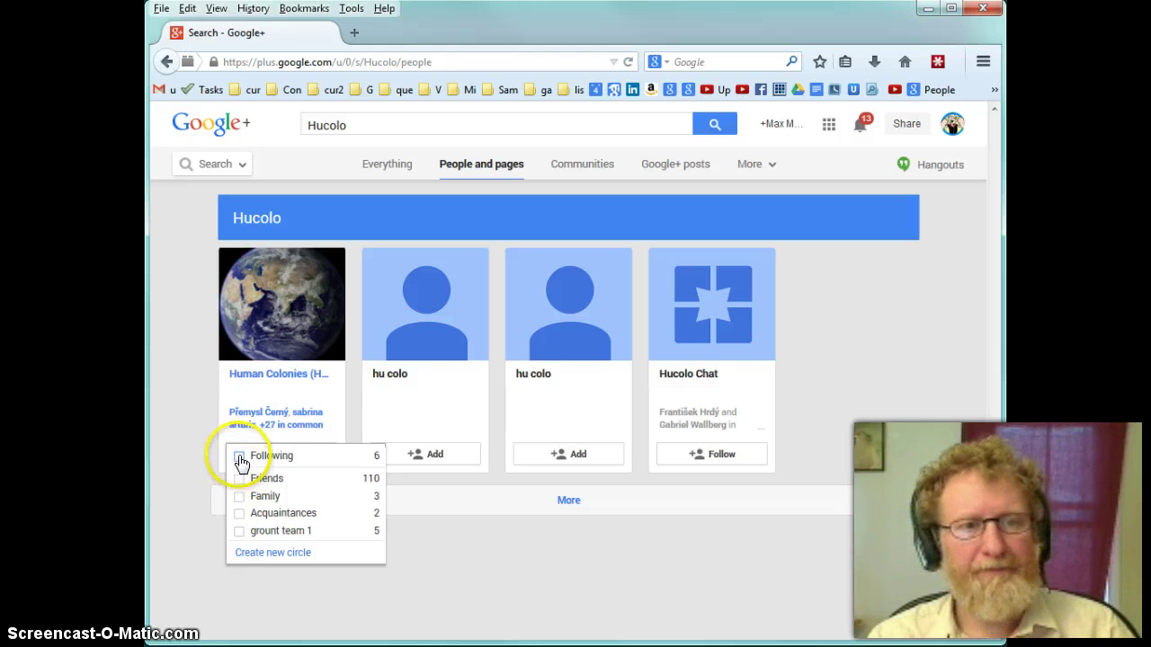
left_click(240, 459)
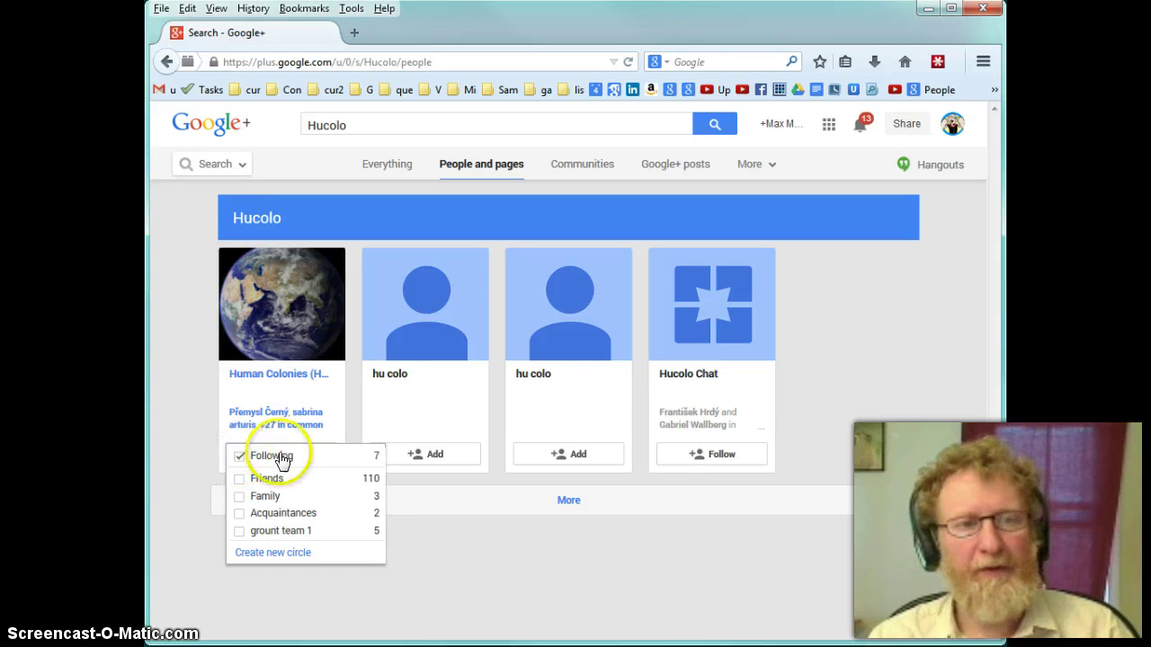
left_click(727, 449)
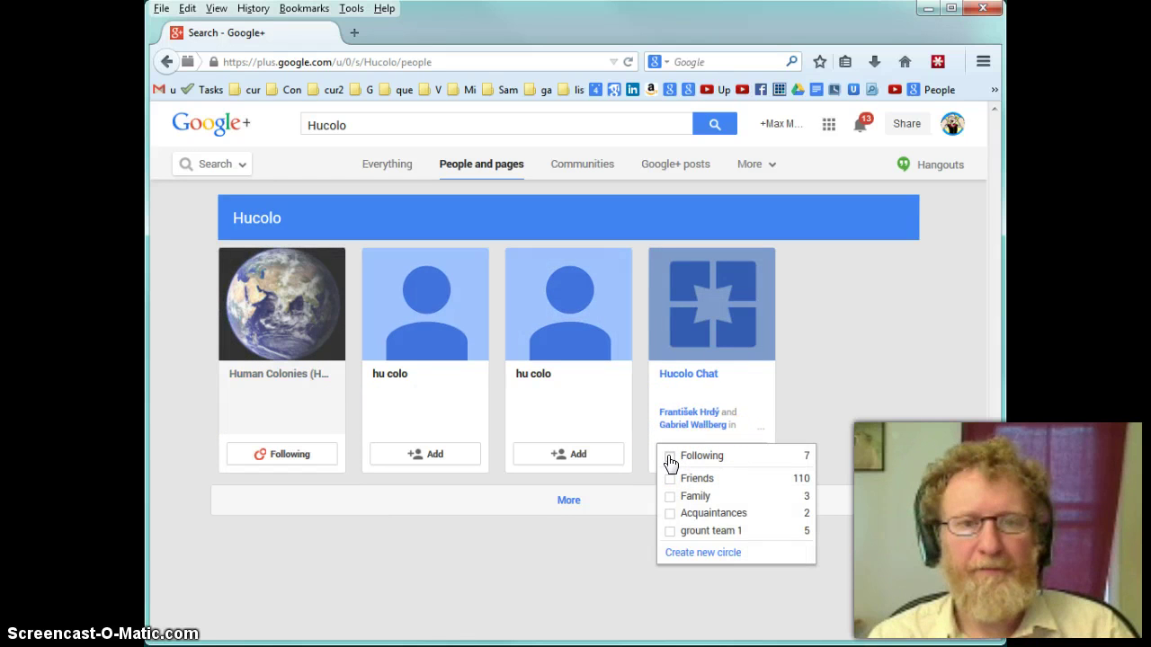
left_click(670, 458)
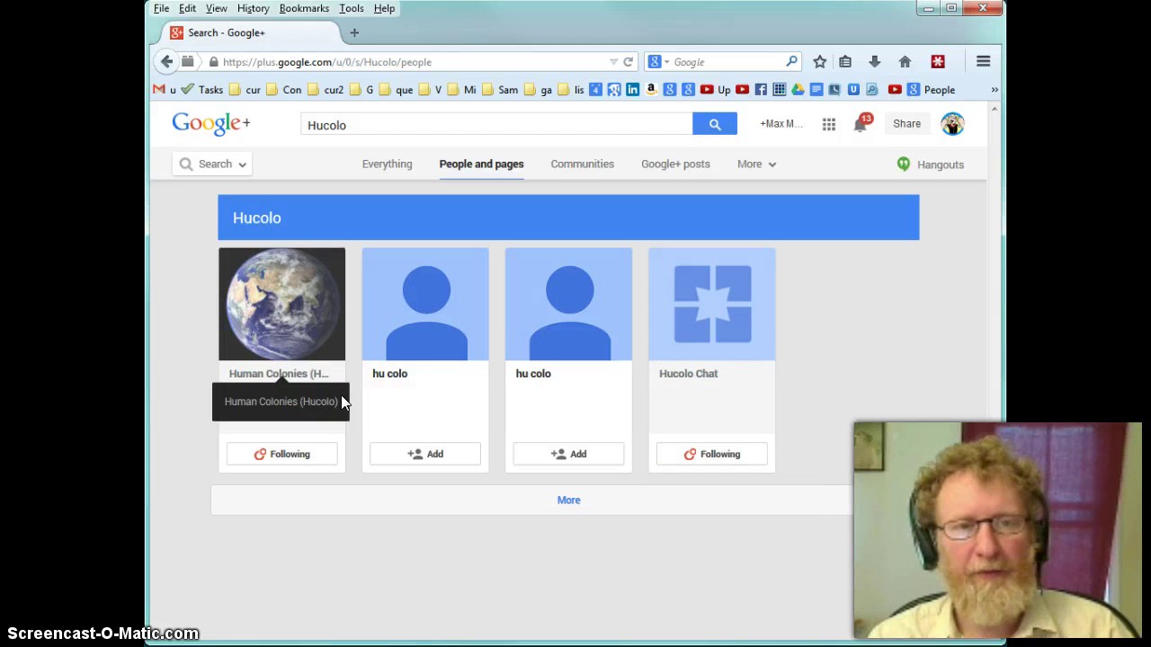
left_click(565, 512)
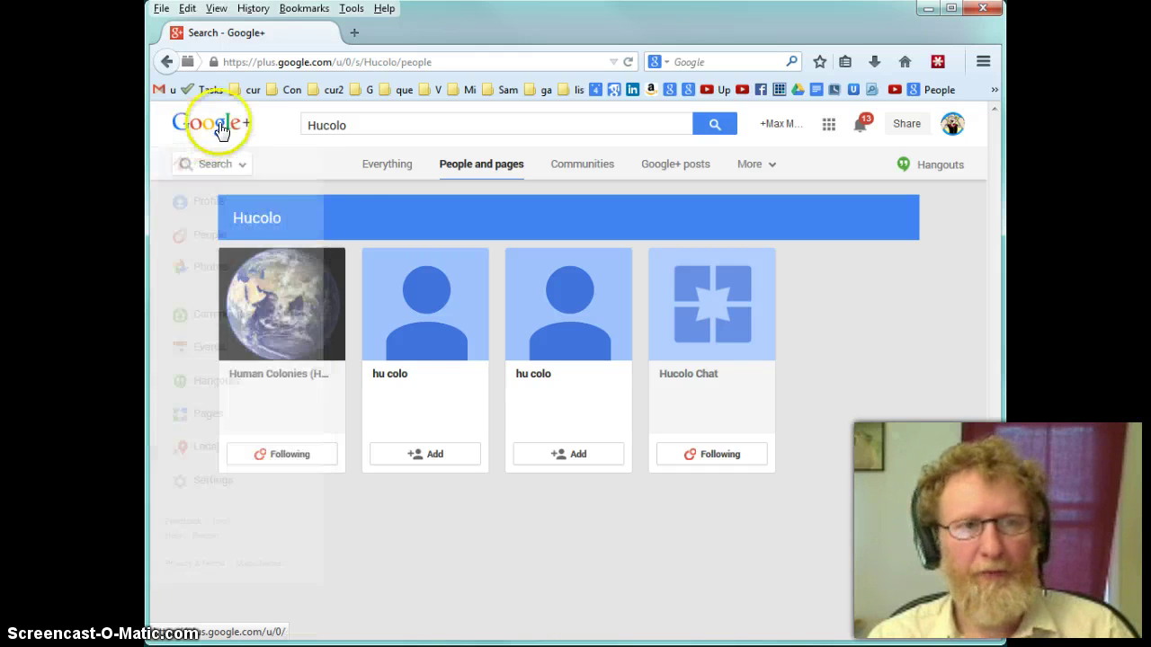
mouse_move(214, 164)
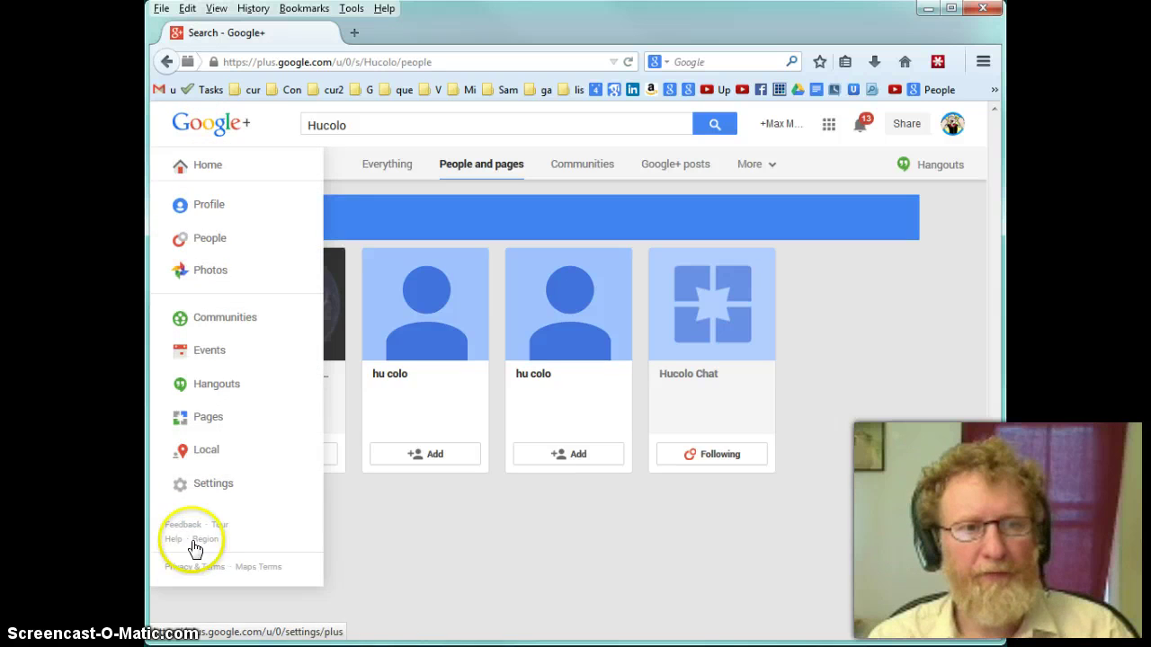
- Open Google+ Settings and scroll down to the Receive notifications section
left_click(197, 495)
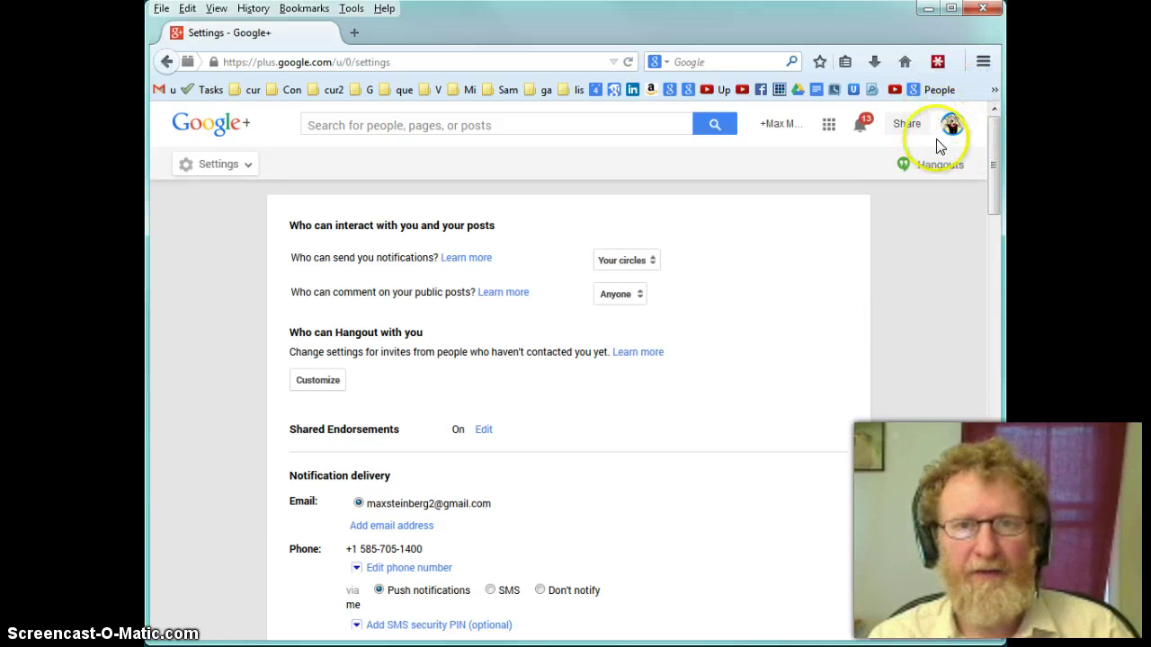
scroll(470, 540, "down", 3)
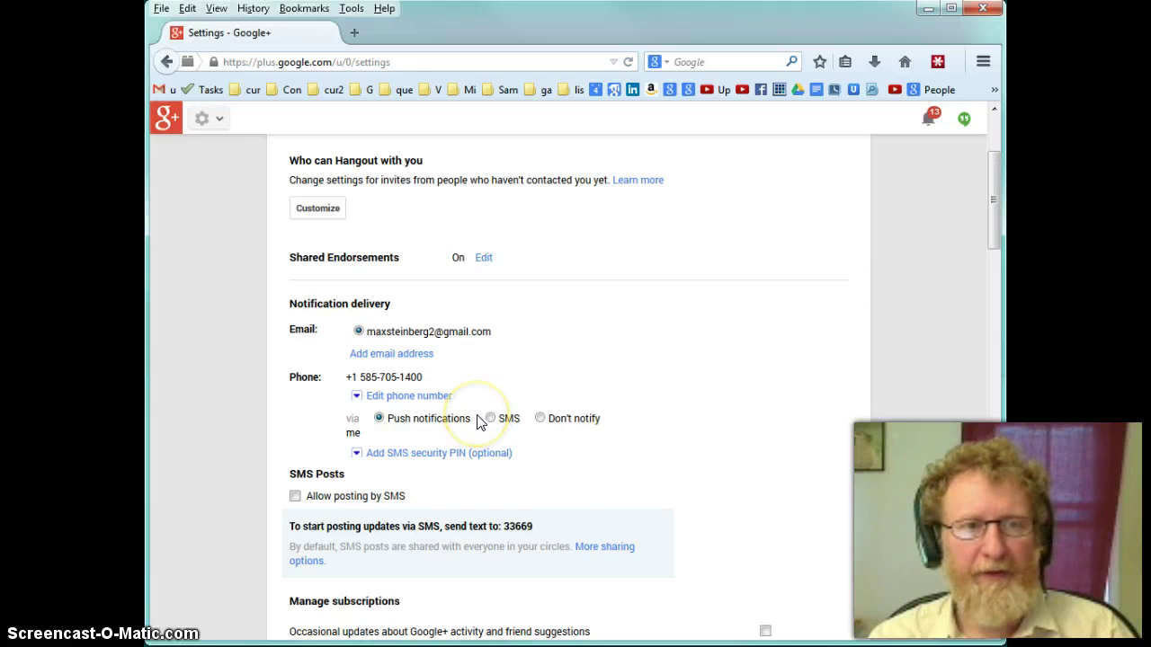
scroll(477, 422, "down", 2)
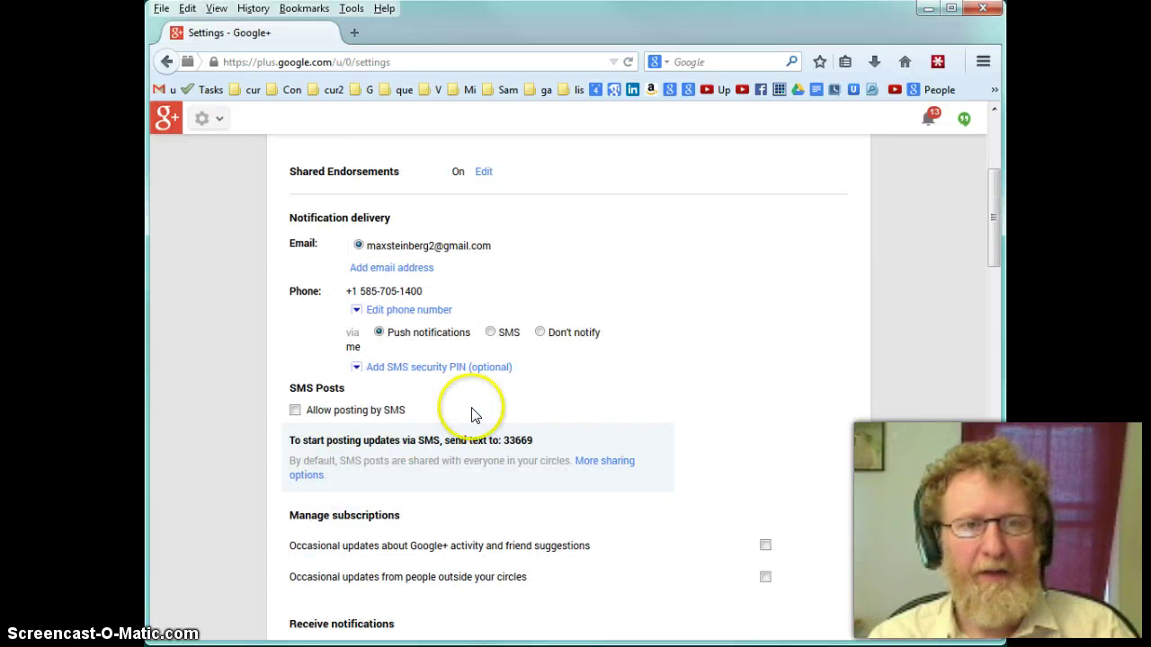
scroll(416, 490, "down", 3)
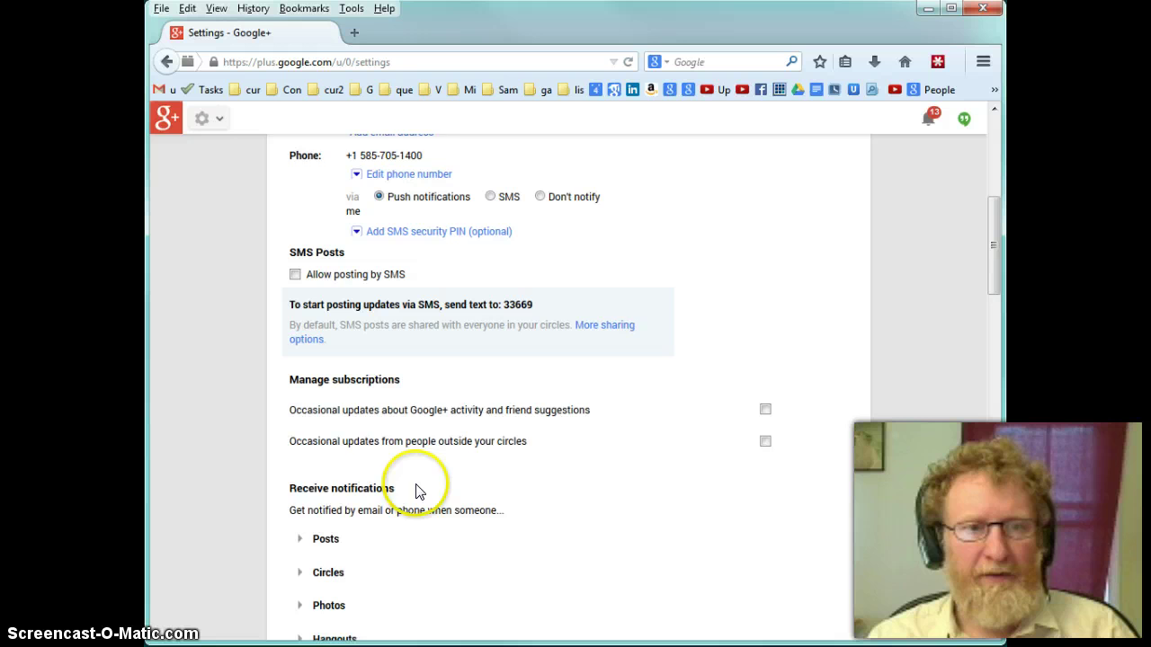
scroll(415, 490, "down", 1)
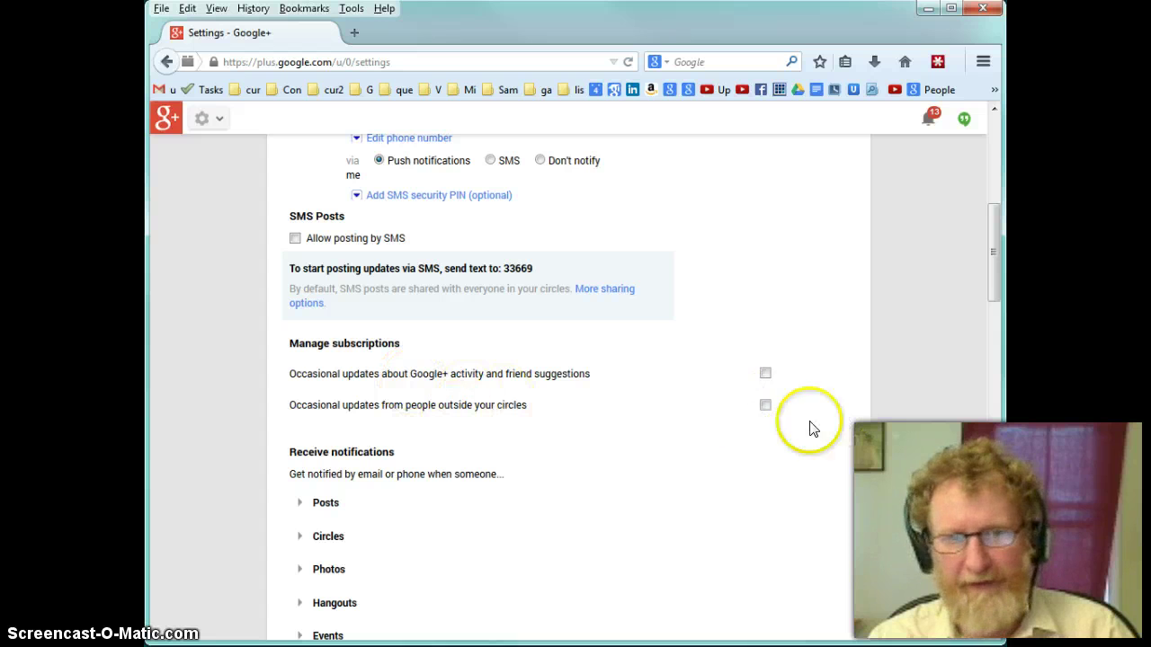
scroll(711, 442, "down", 5)
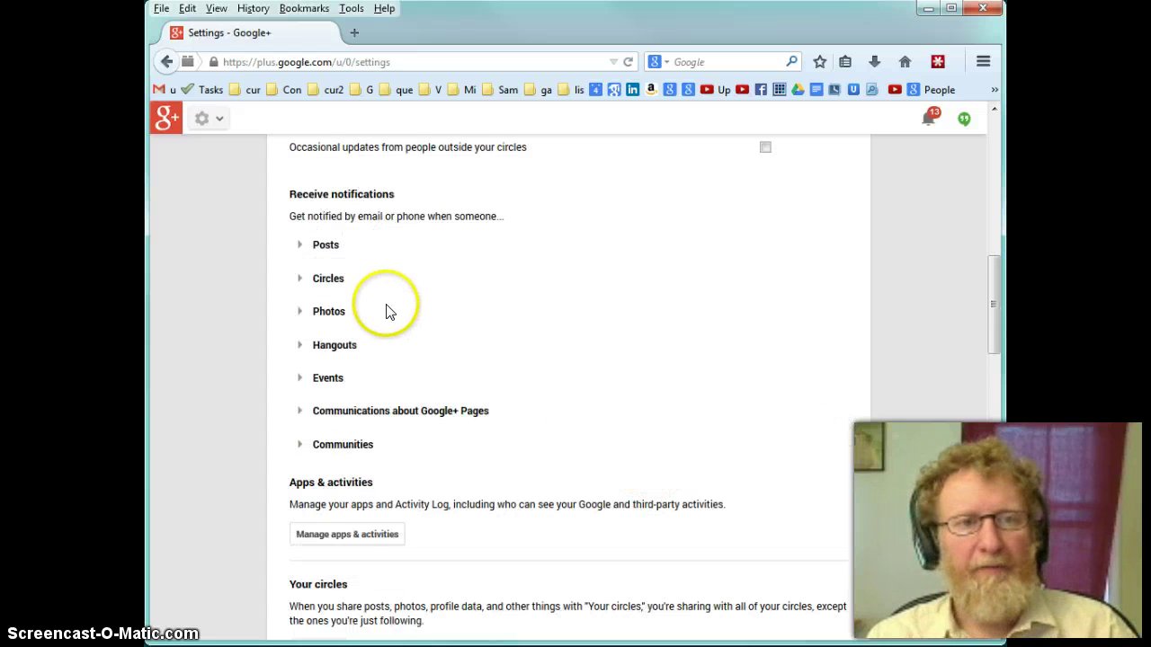
scroll(389, 310, "up", 2)
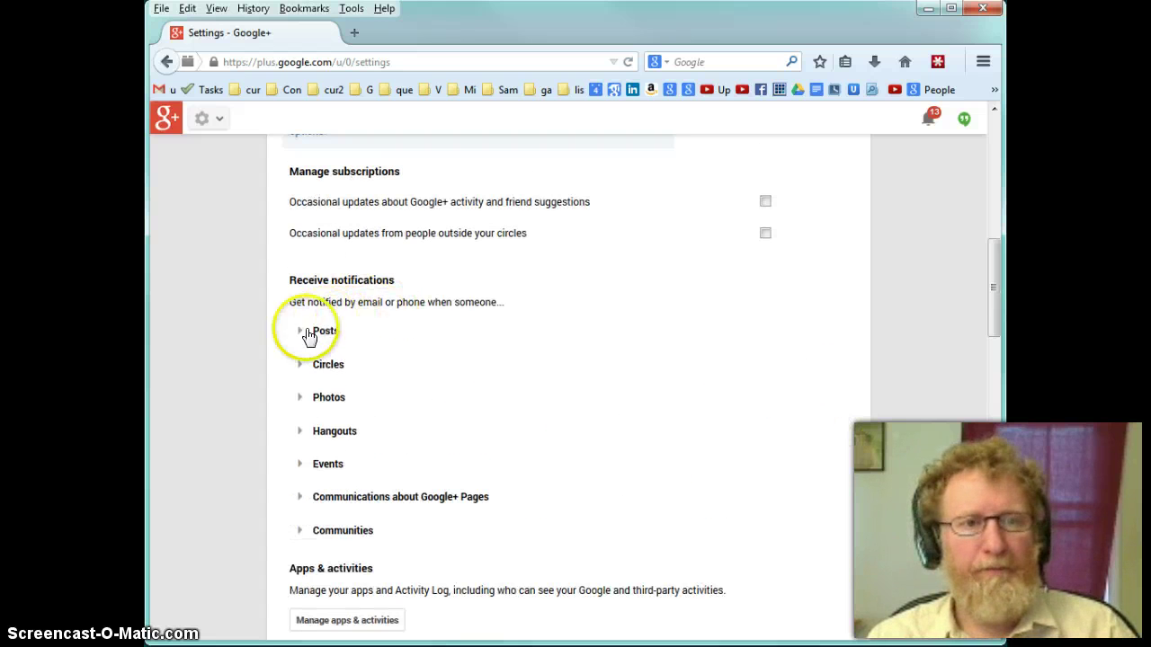
- Expand the Hangouts and Events notification categories under Receive notifications
left_click(297, 433)
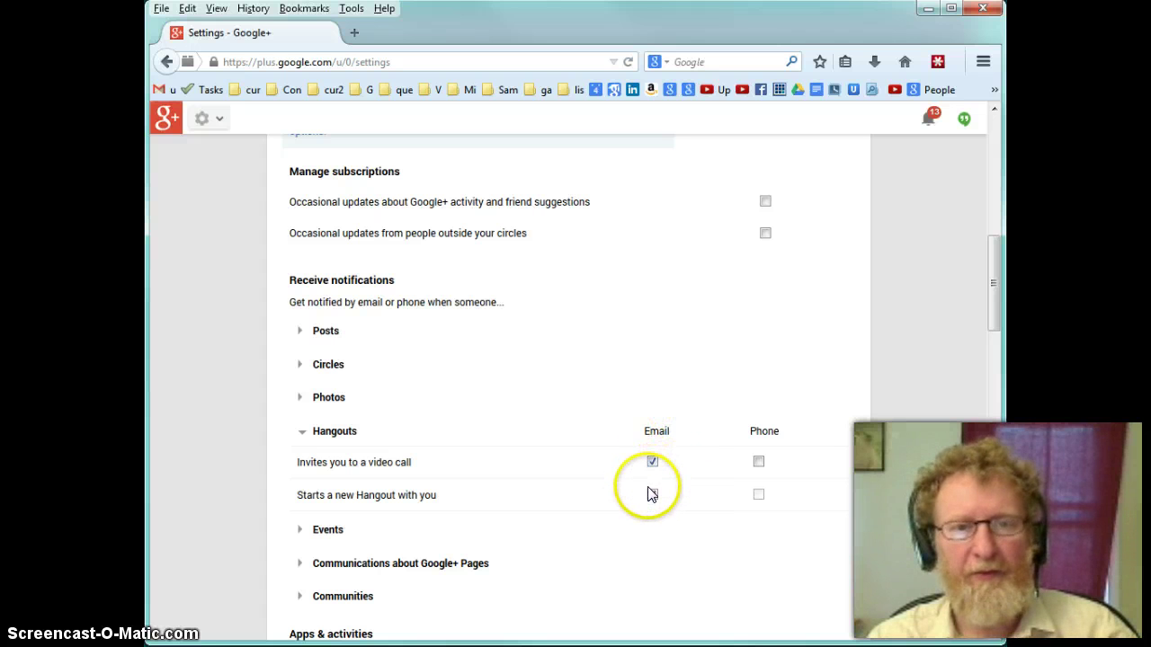
scroll(652, 495, "down", 4)
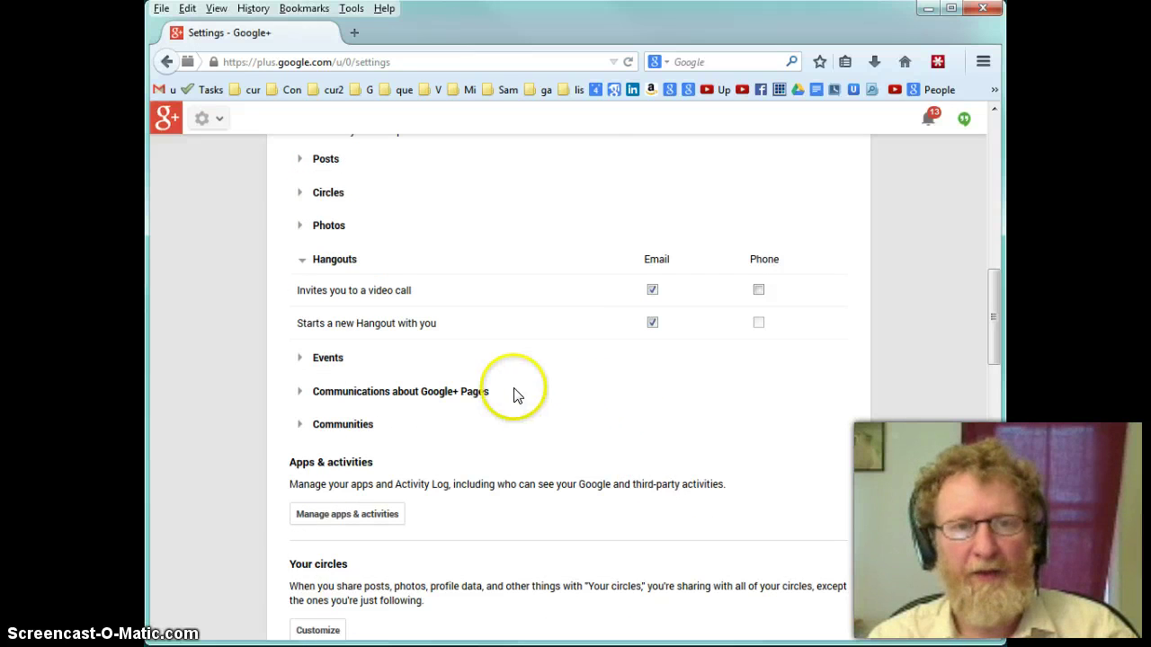
left_click(299, 365)
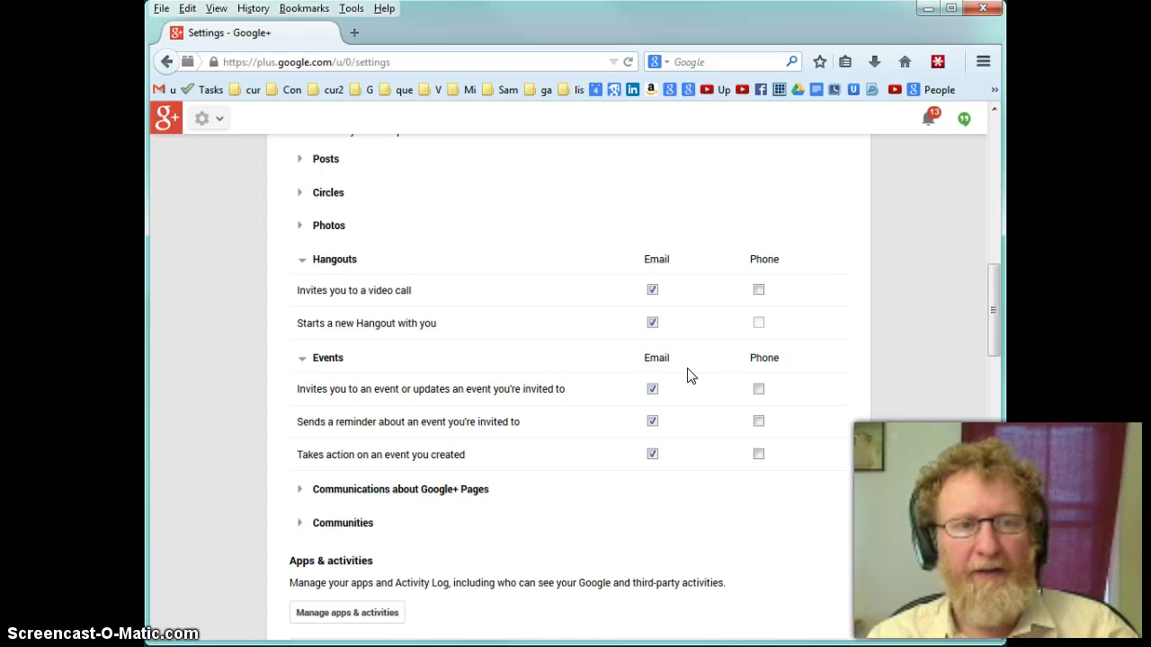
scroll(687, 376, "up", 2)
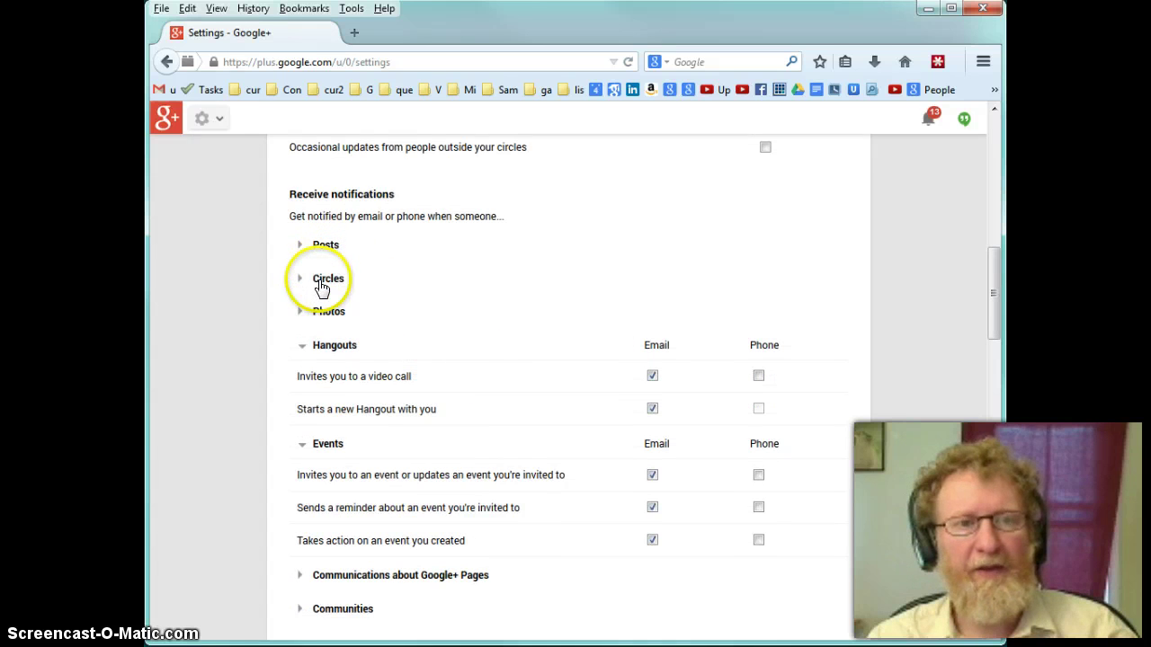
- Expand Circles notifications, leaving 'Adds you to a circle' email alerts off
left_click(299, 283)
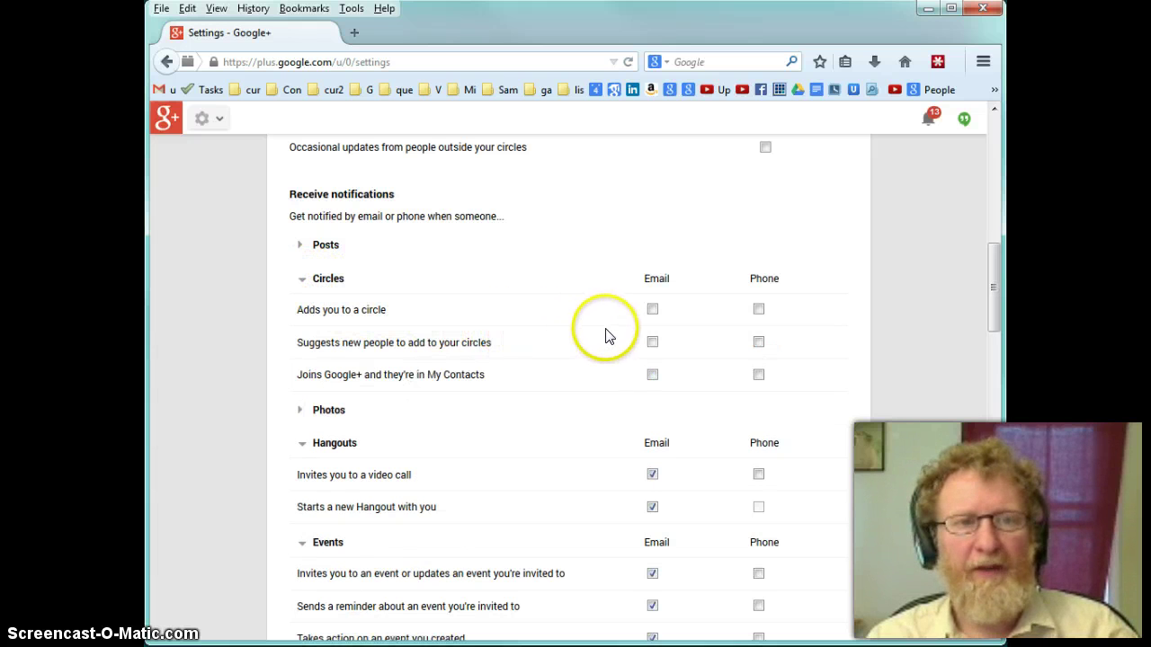
left_click(652, 310)
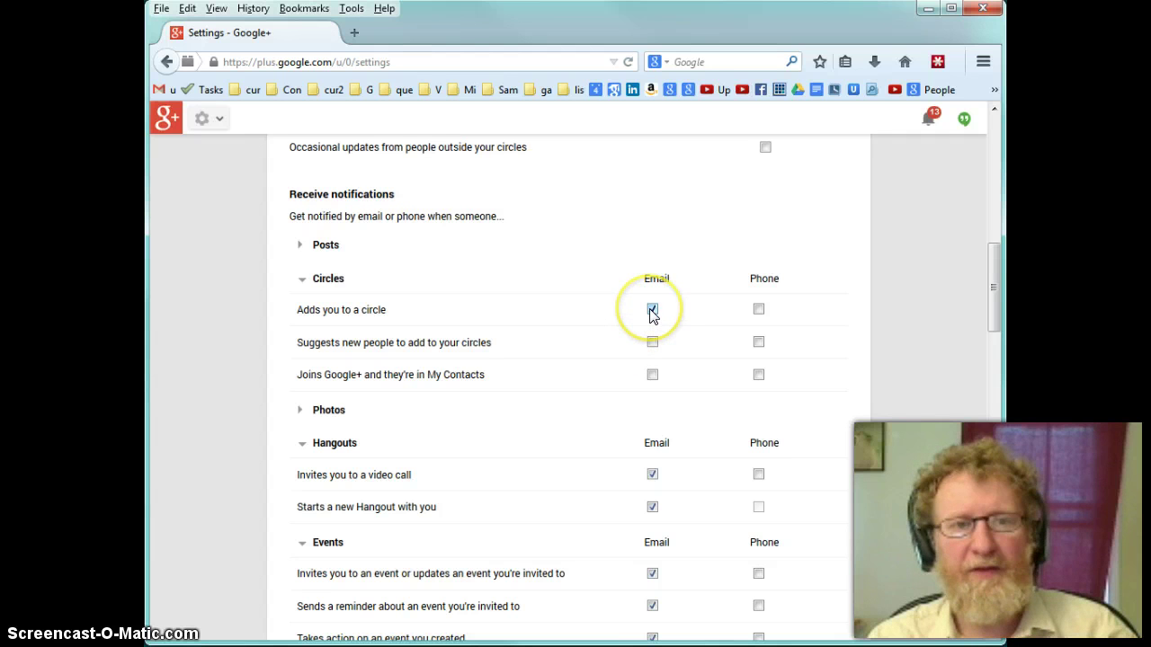
left_click(651, 310)
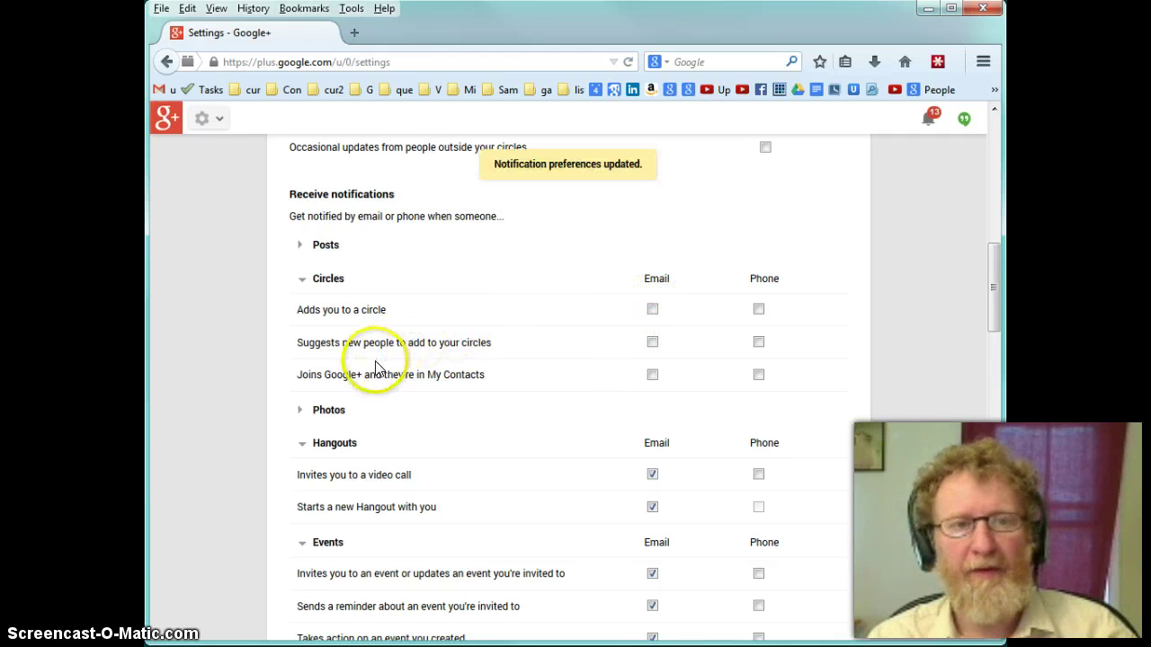
- Scroll through Settings to the interaction permissions for notifications and comments
scroll(503, 502, "down", 3)
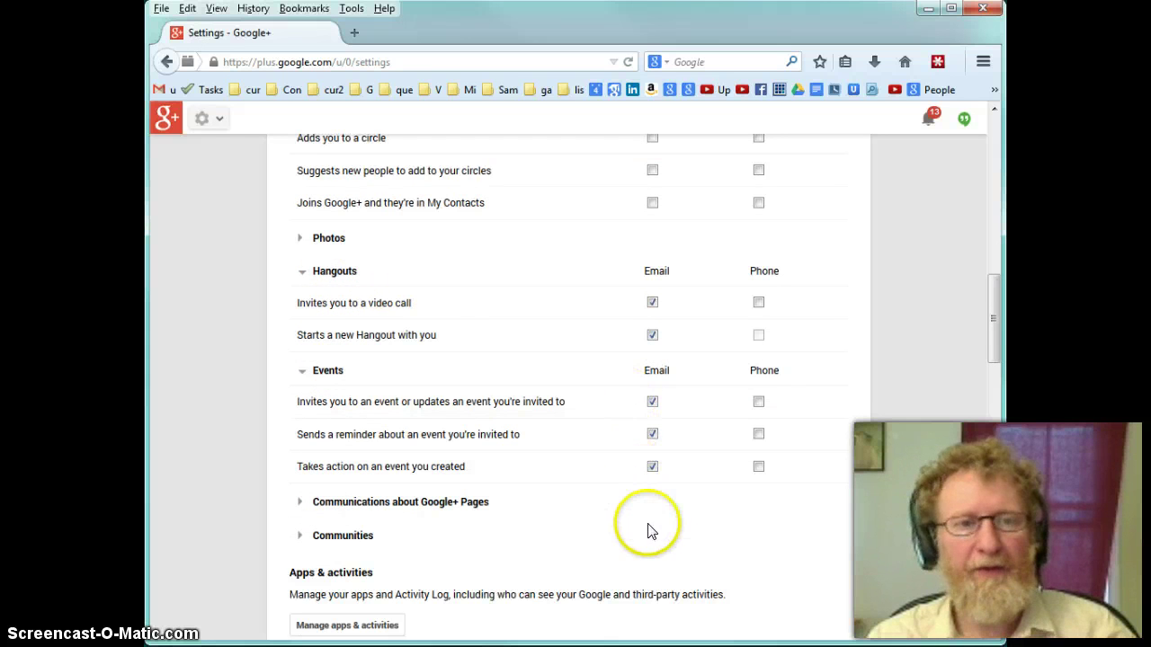
scroll(644, 530, "down", 3)
scroll(646, 526, "down", 5)
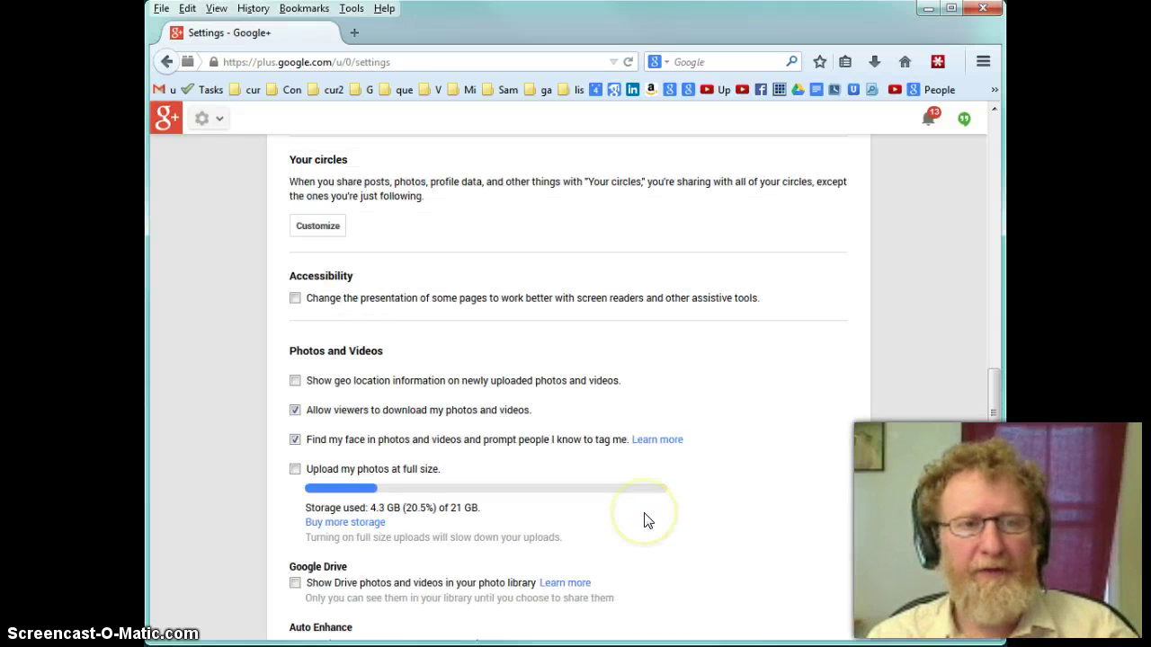
scroll(644, 521, "down", 1)
scroll(644, 521, "down", 2)
scroll(644, 521, "down", 1)
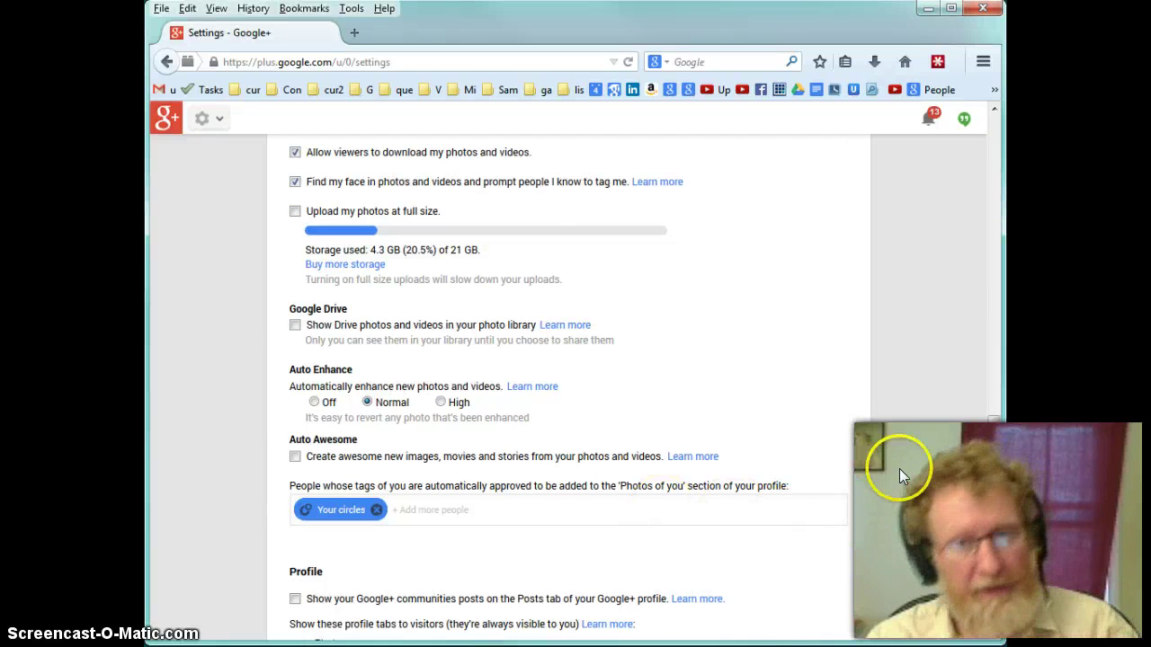
mouse_move(995, 436)
left_mouse_down()
mouse_move(956, 210)
mouse_move(956, 422)
left_mouse_up()
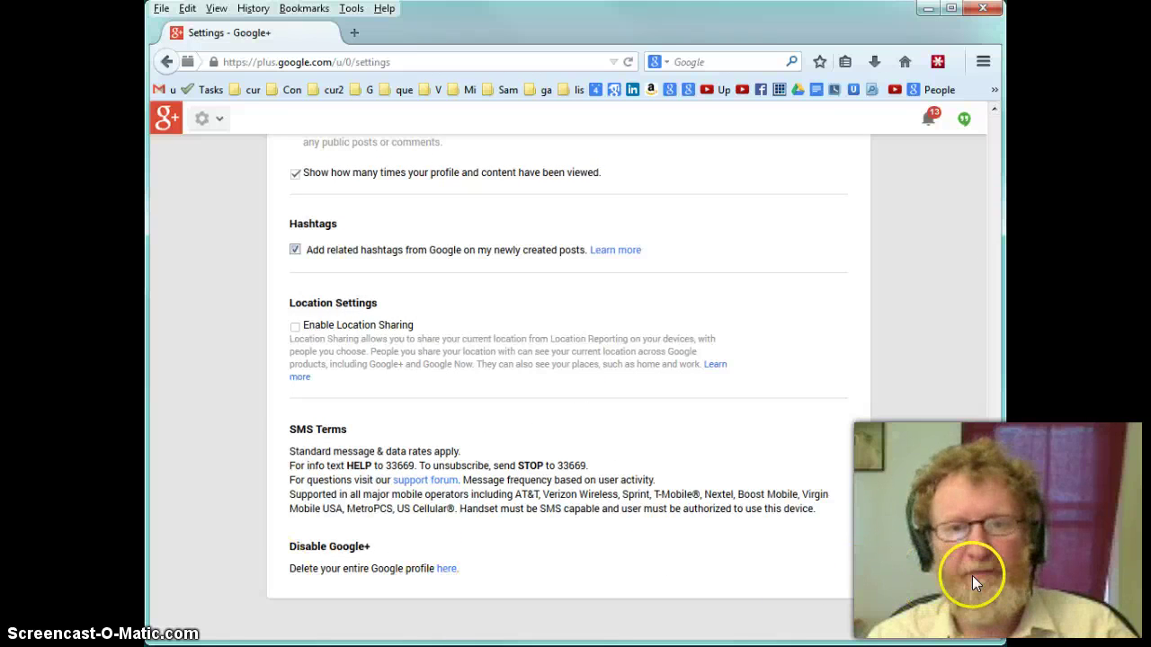
left_click_drag(990, 572, 982, 134)
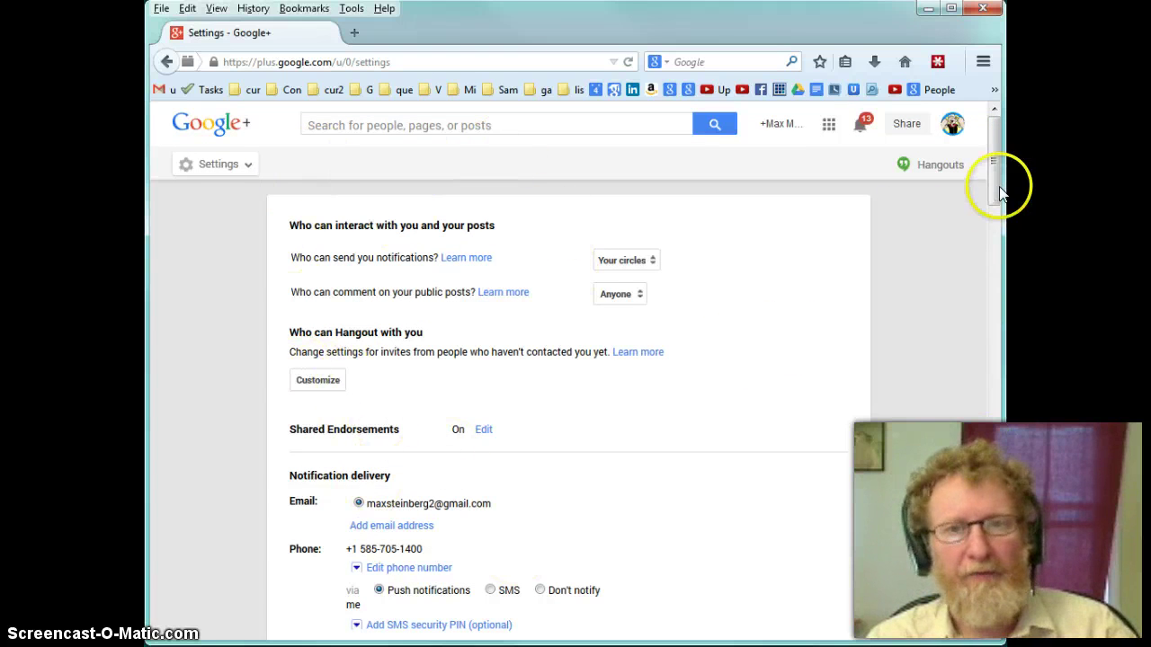
mouse_move(995, 186)
left_mouse_down()
mouse_move(989, 612)
mouse_move(963, 167)
left_mouse_up()
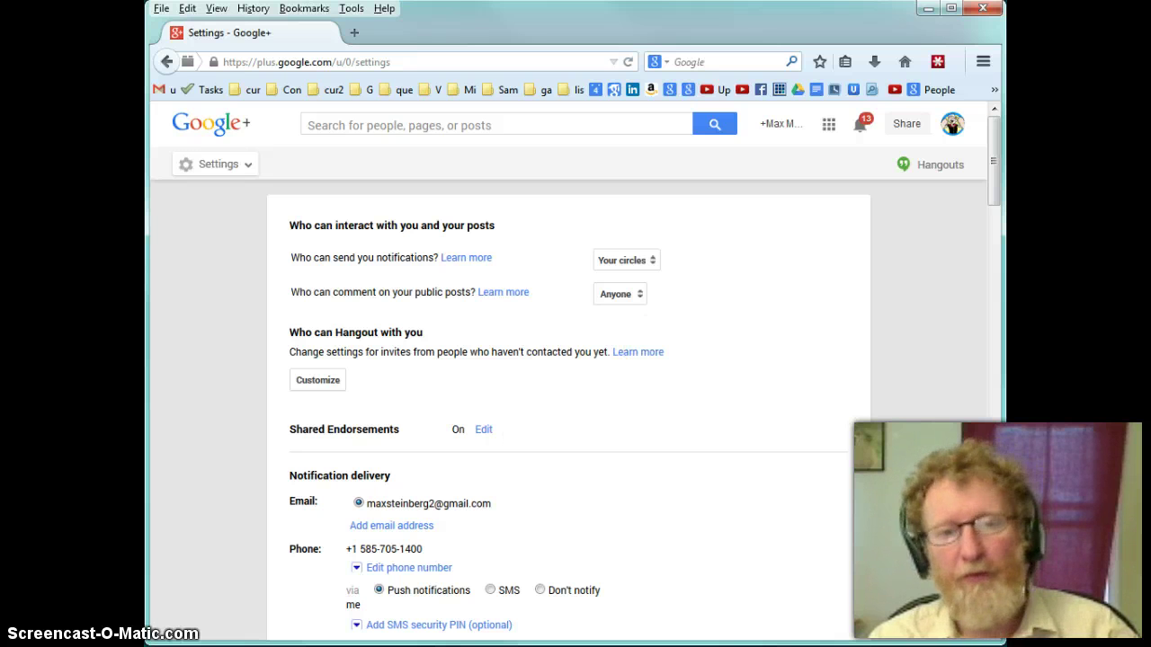
- Switch to the Gmail inbox and bring up its gear settings menu
left_click(159, 89)
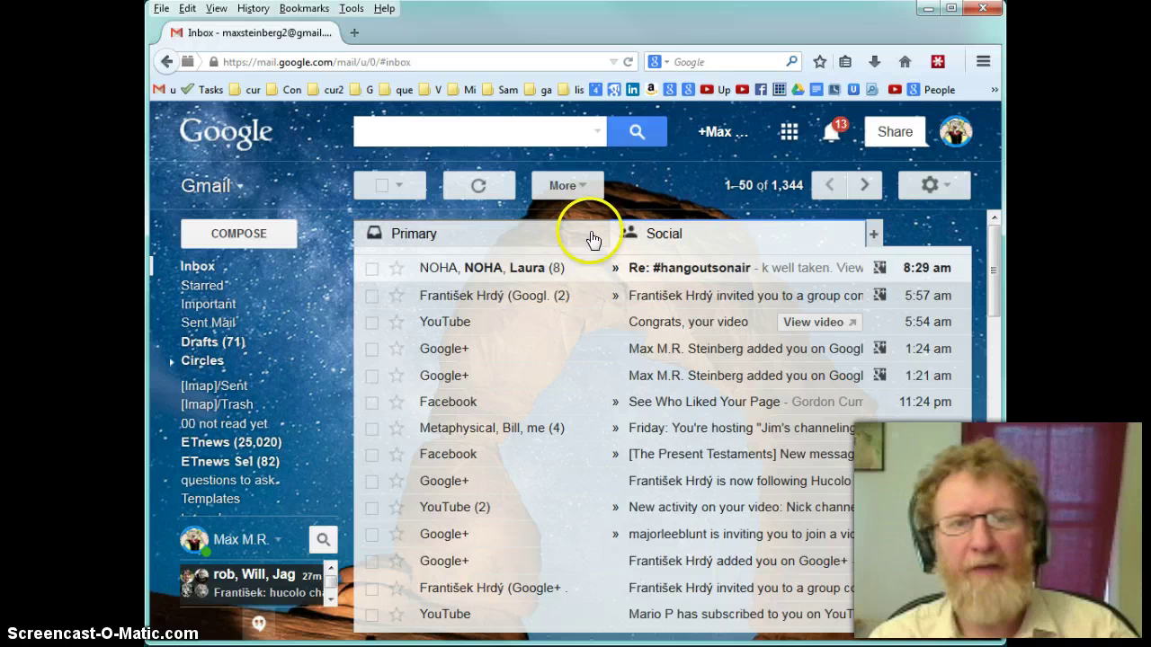
left_click(950, 180)
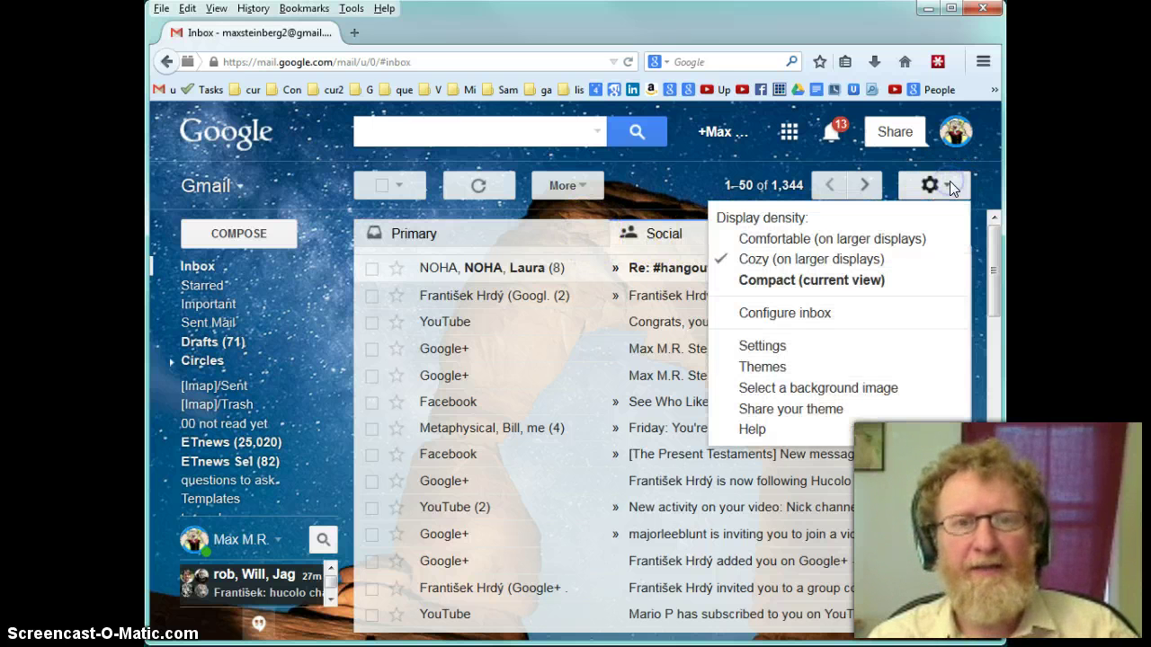
- In Gmail's Inbox settings, tick the Updates and Forums categories alongside Social
left_click(775, 348)
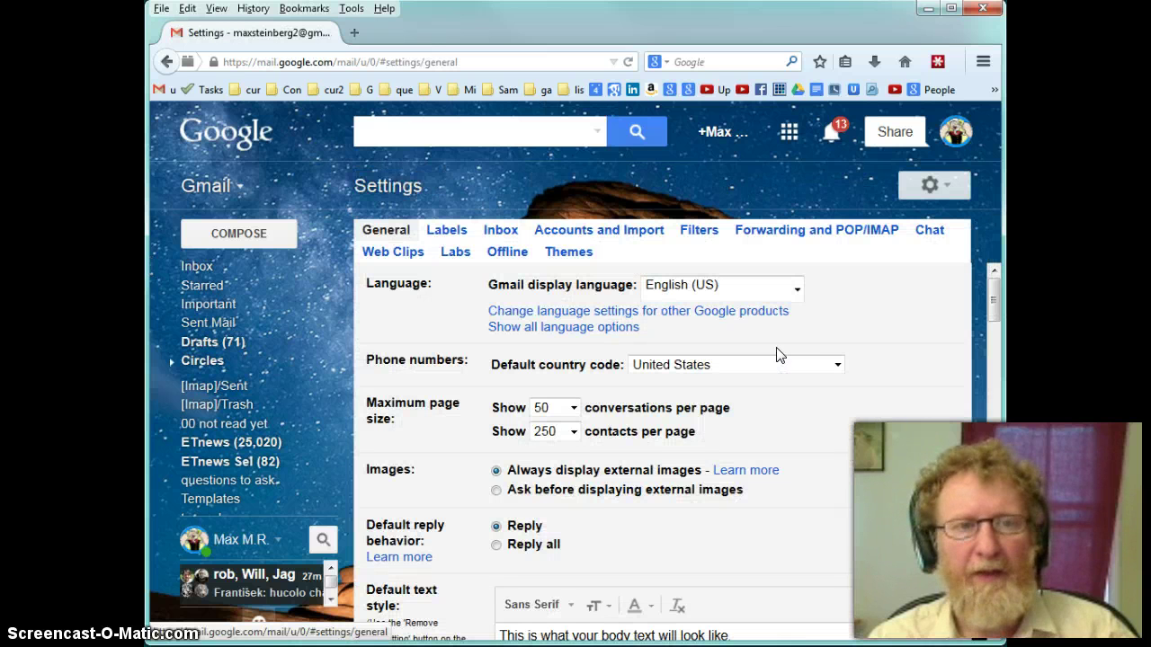
left_click(501, 232)
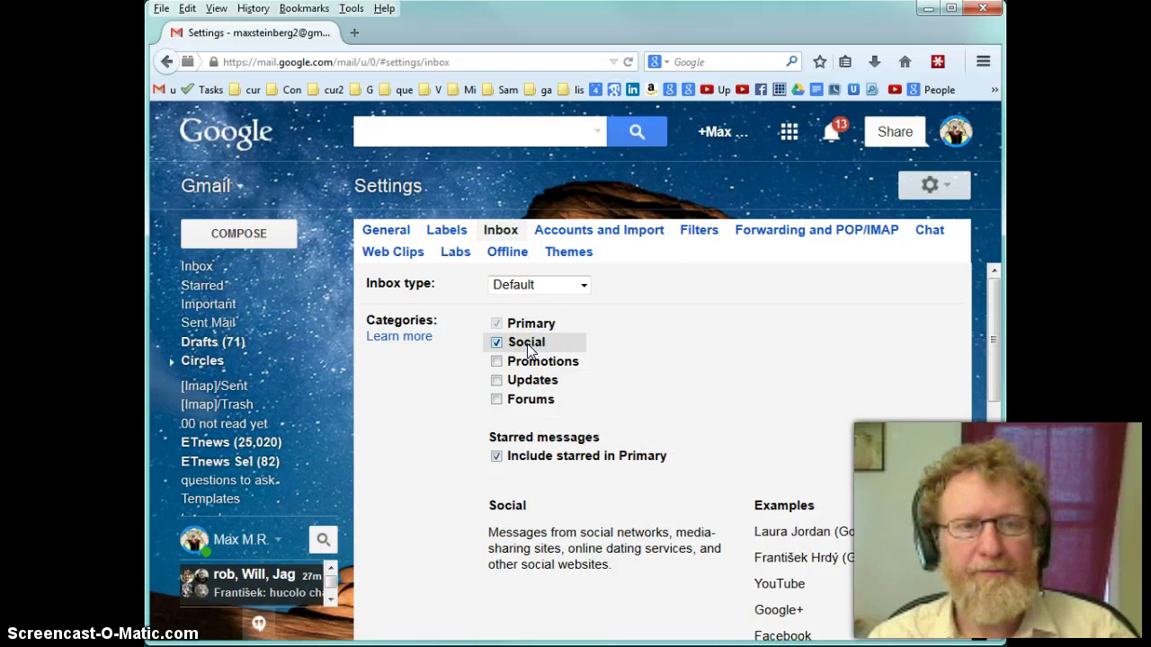
left_click(496, 400)
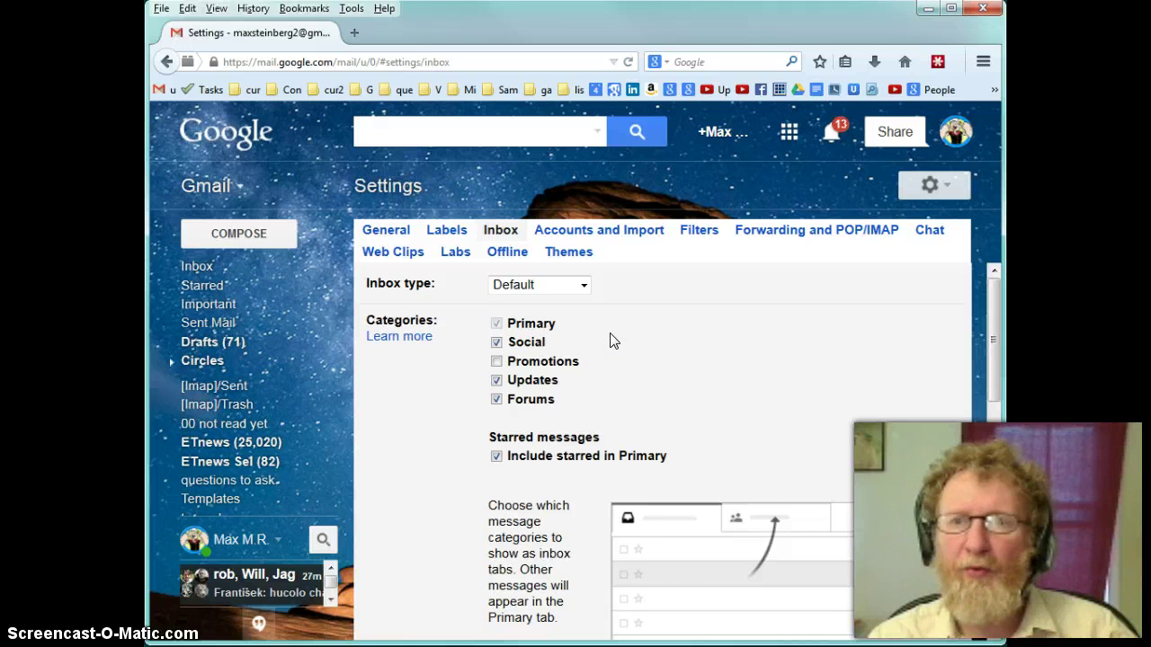
left_click(663, 330)
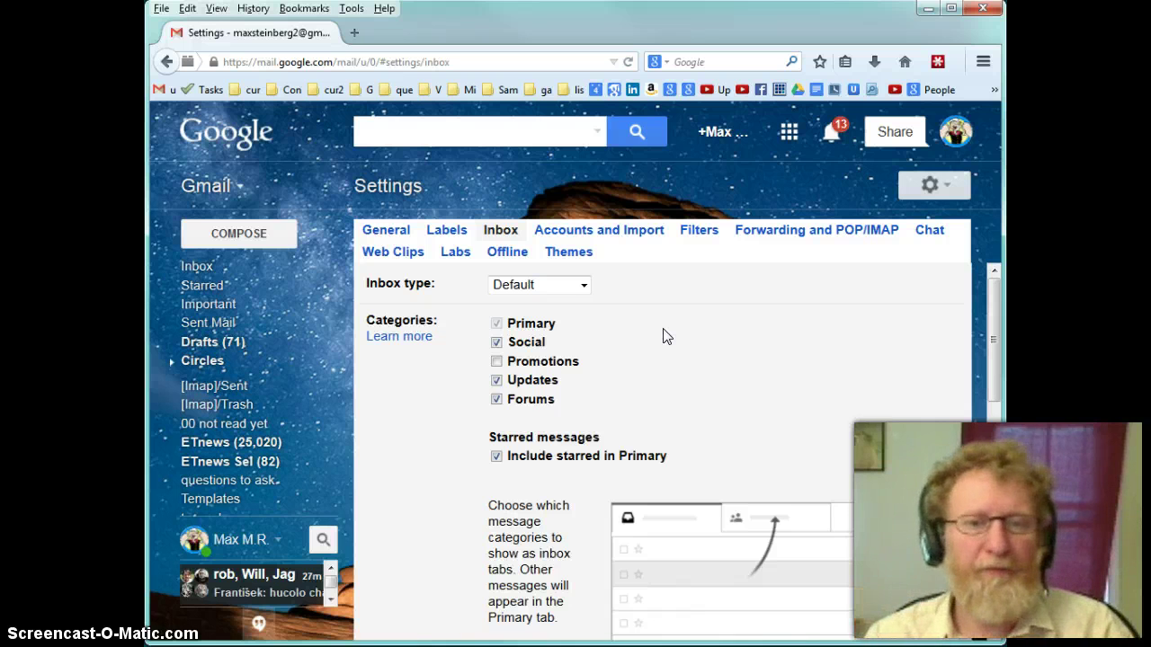
left_click(509, 343)
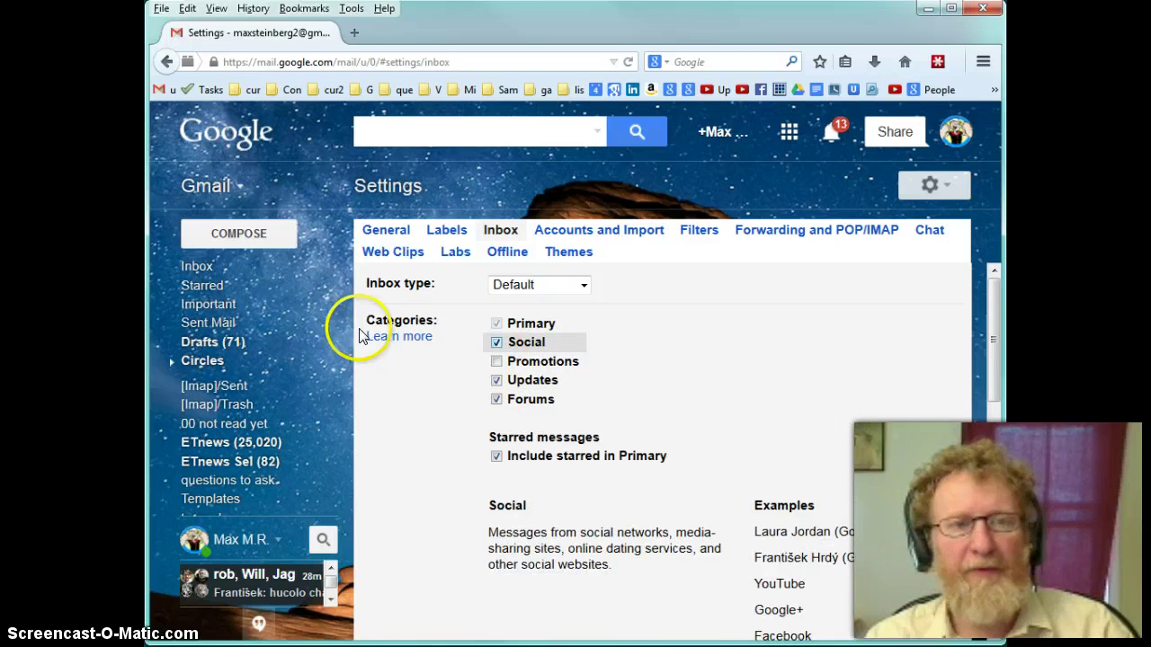
- Keep the unsaved changes, save the inbox categories and return to the inbox
left_click(184, 270)
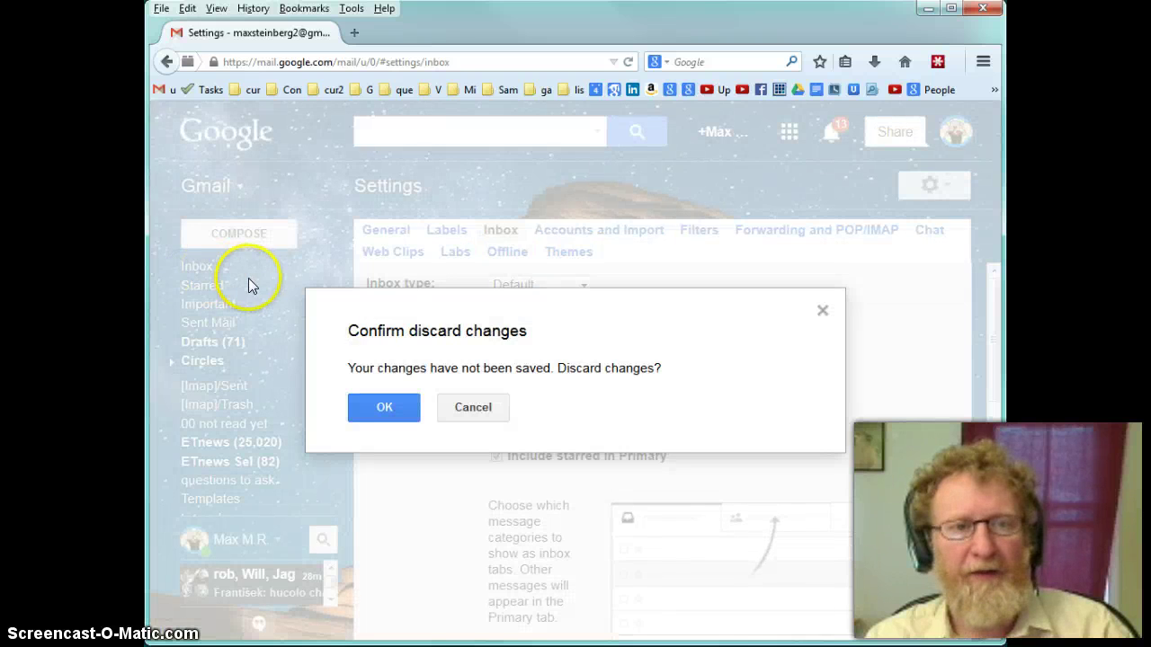
left_click(474, 407)
scroll(632, 402, "down", 5)
scroll(634, 404, "down", 3)
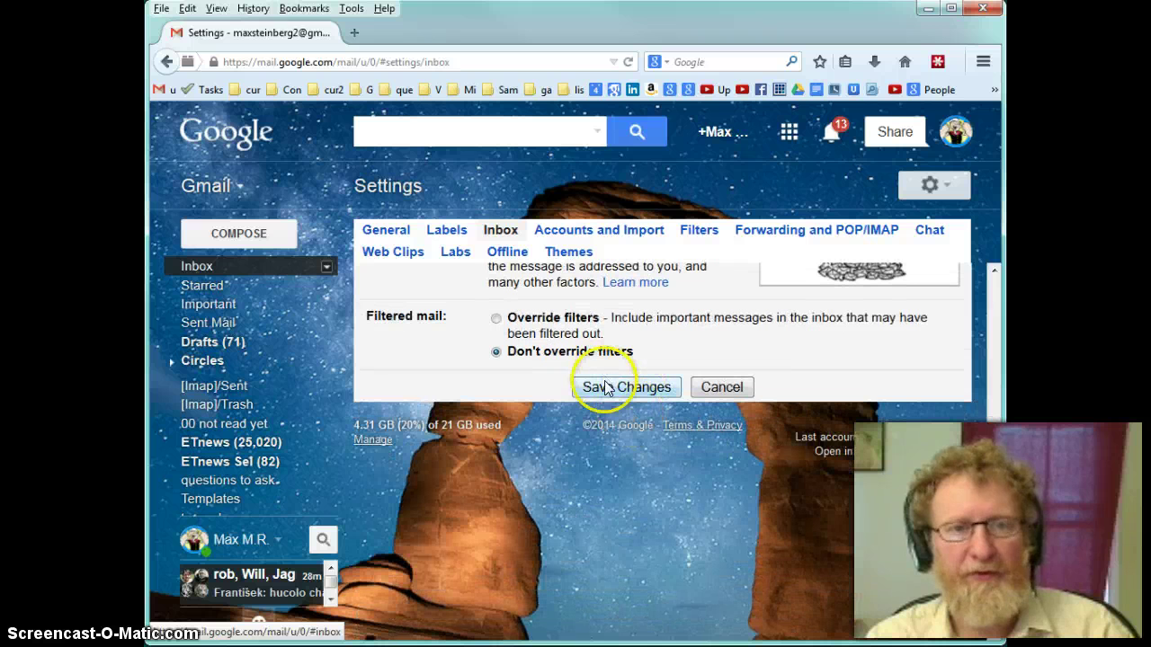
left_click(605, 387)
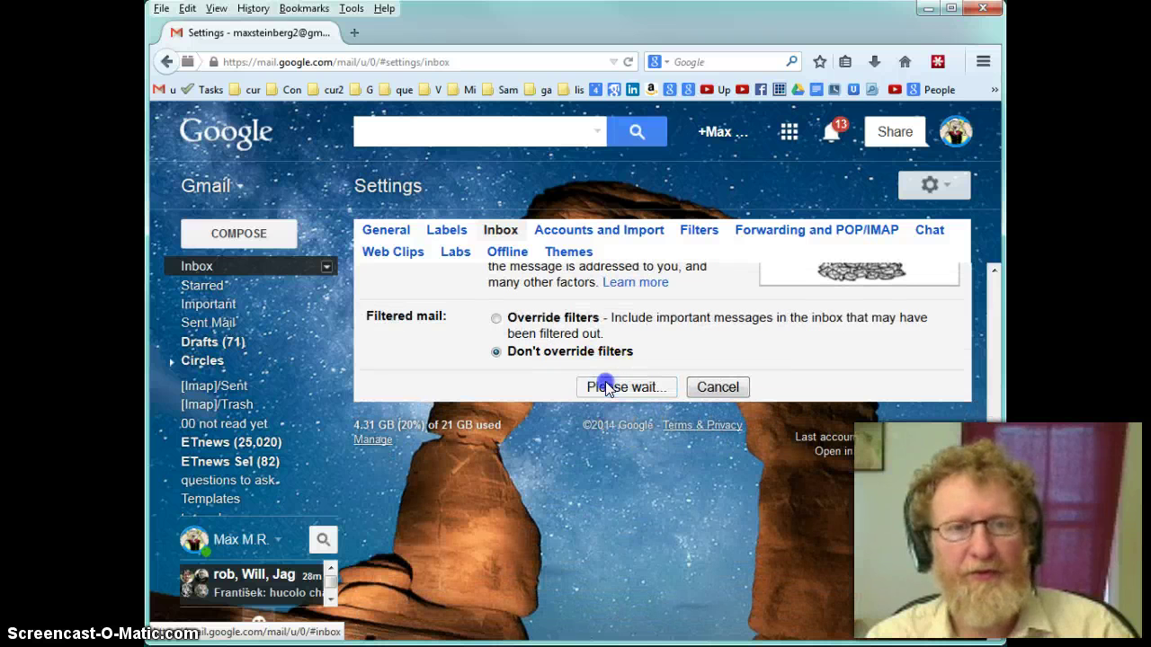
left_click(195, 269)
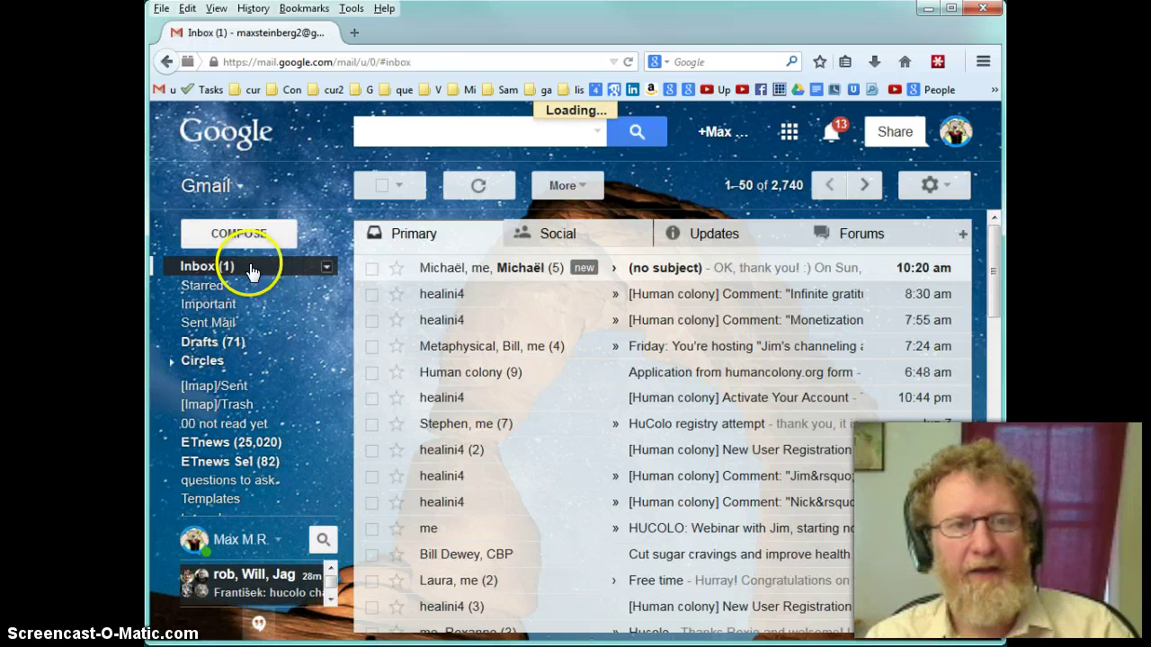
left_click(576, 233)
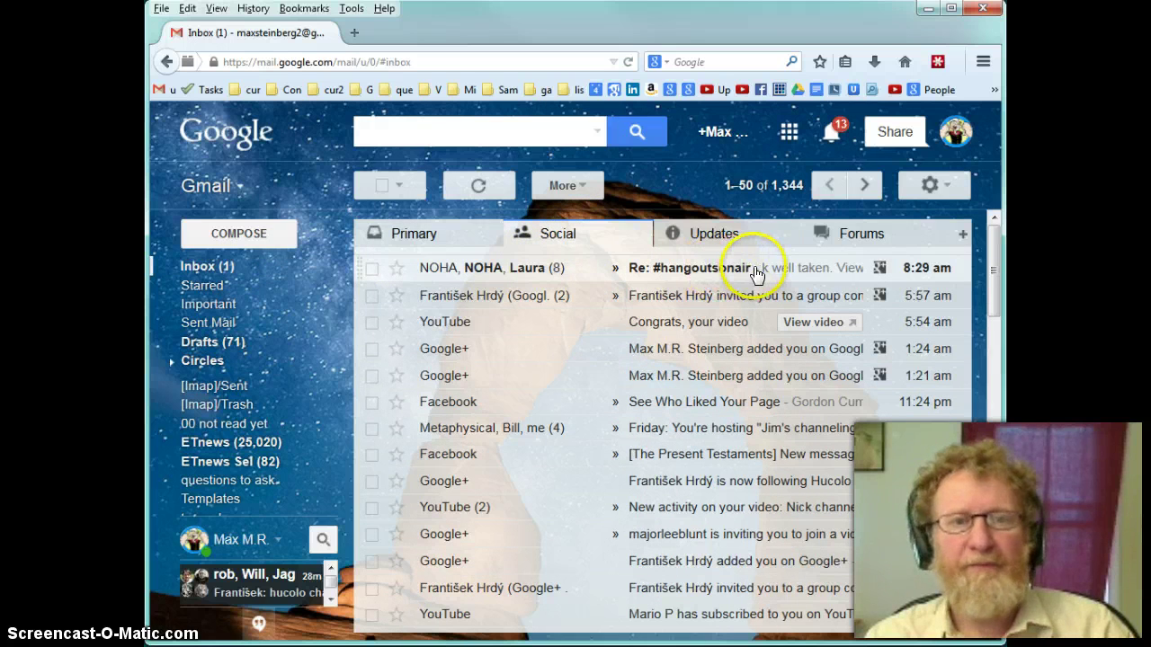
left_click(686, 297)
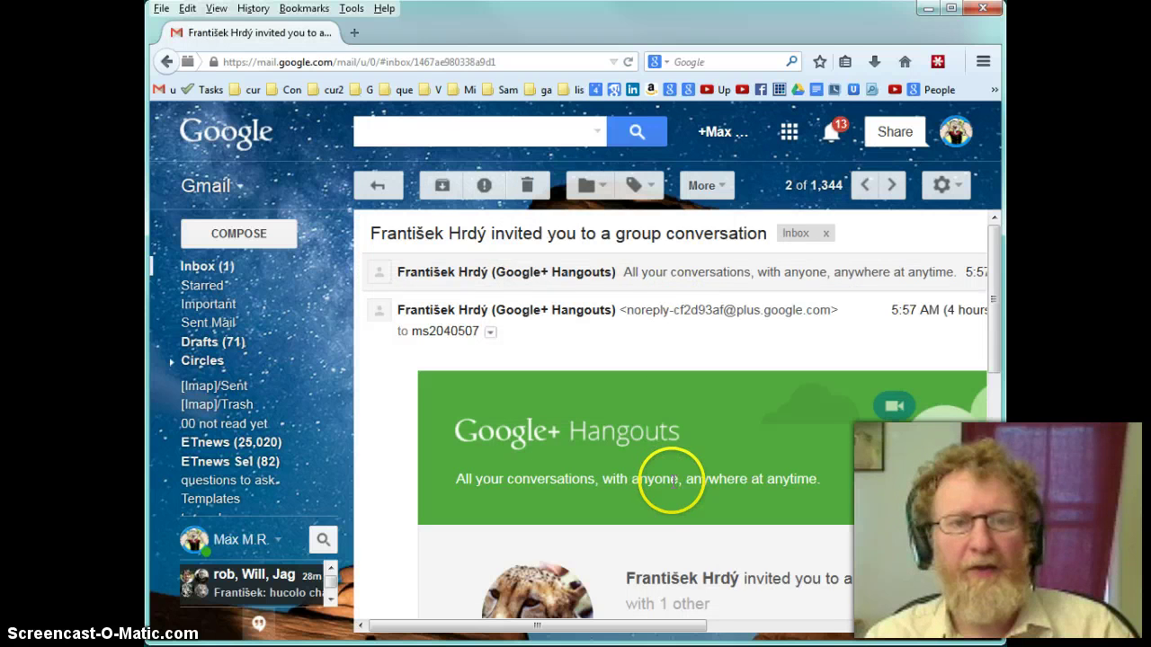
scroll(671, 499, "down", 1)
scroll(671, 499, "down", 2)
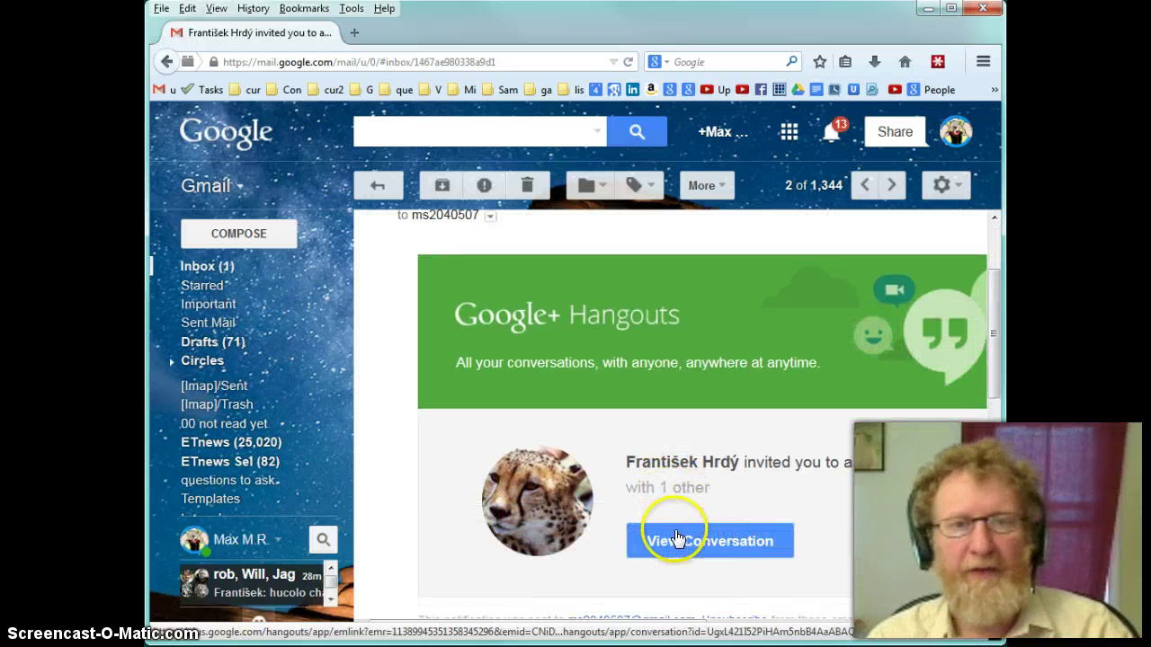
scroll(677, 535, "up", 2)
scroll(677, 537, "down", 3)
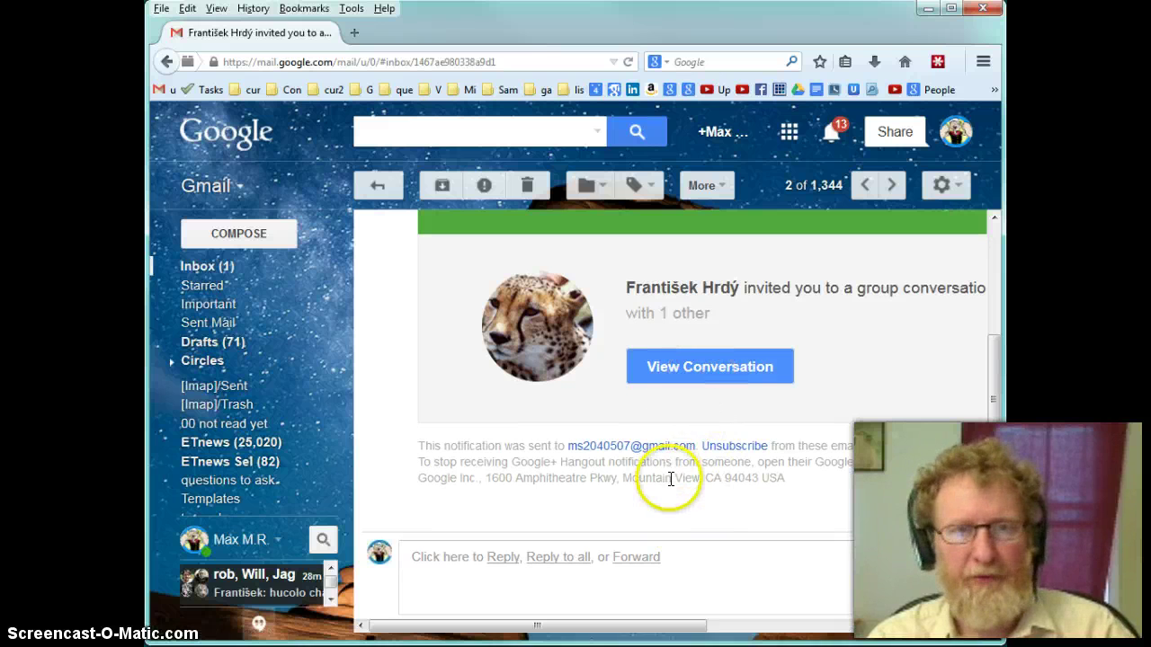
key("ctrl+minus")
scroll(669, 486, "up", 4)
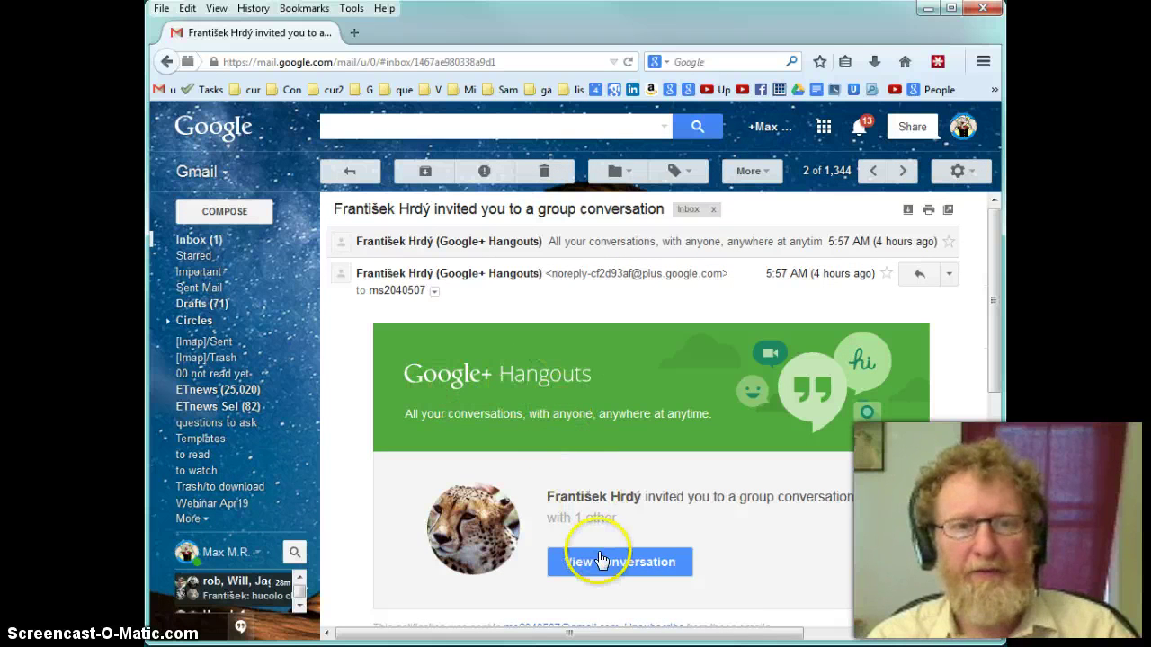
scroll(596, 559, "down", 1)
left_click(613, 516)
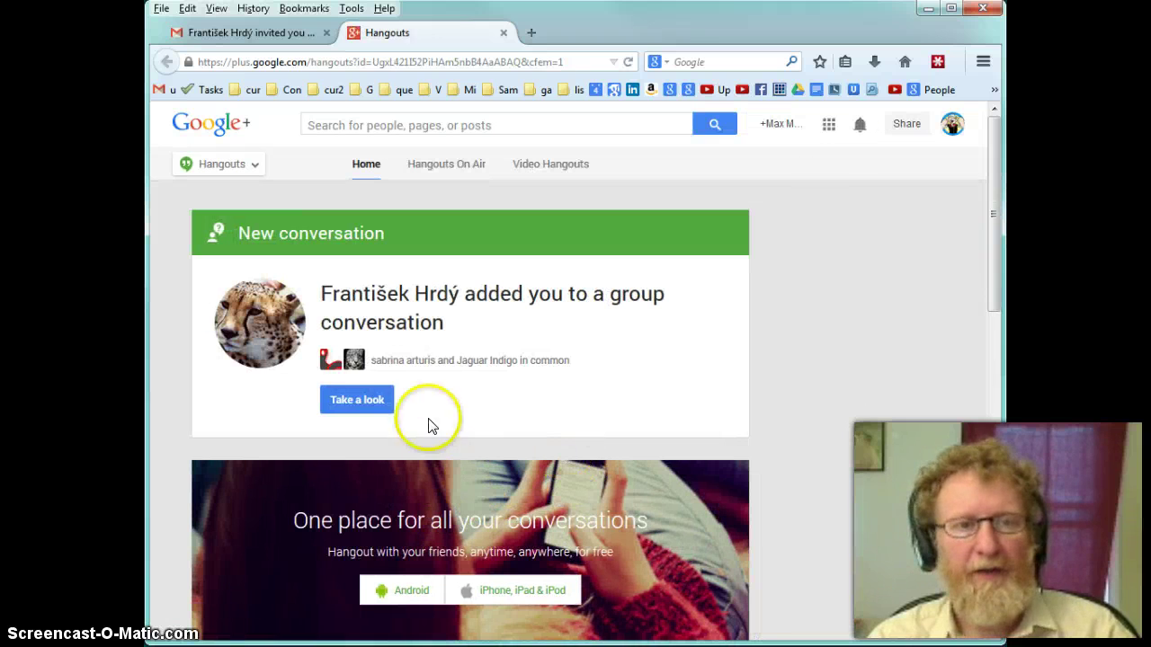
- Open the new group conversation and follow its posted Hangout On Air link
left_click(344, 402)
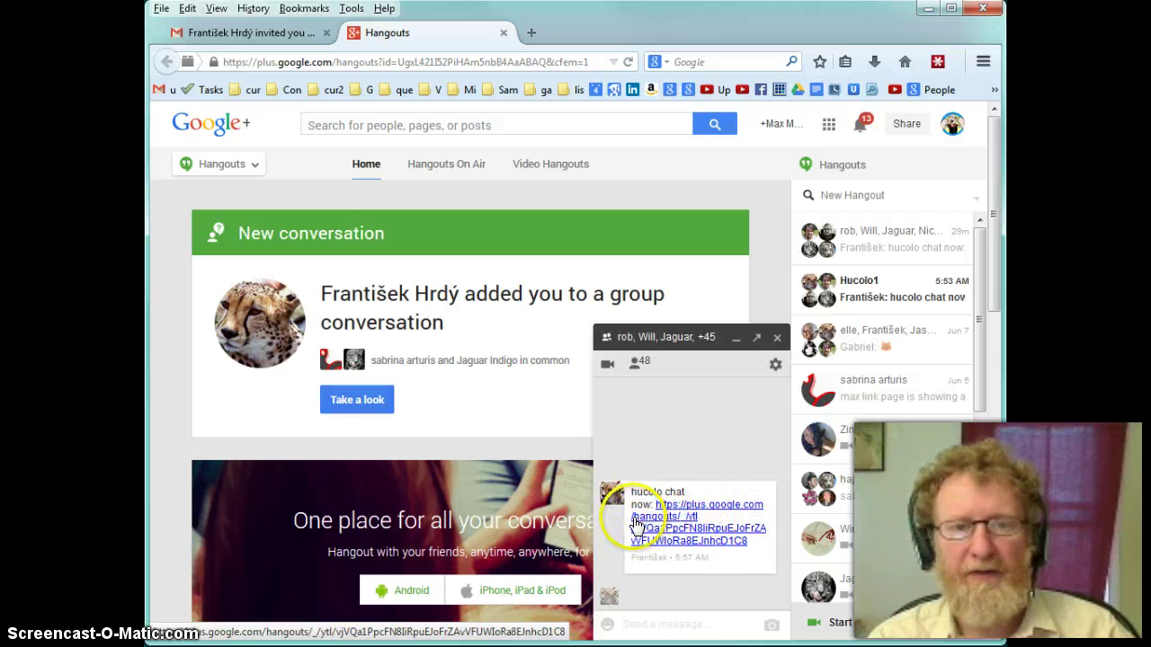
left_click(695, 542)
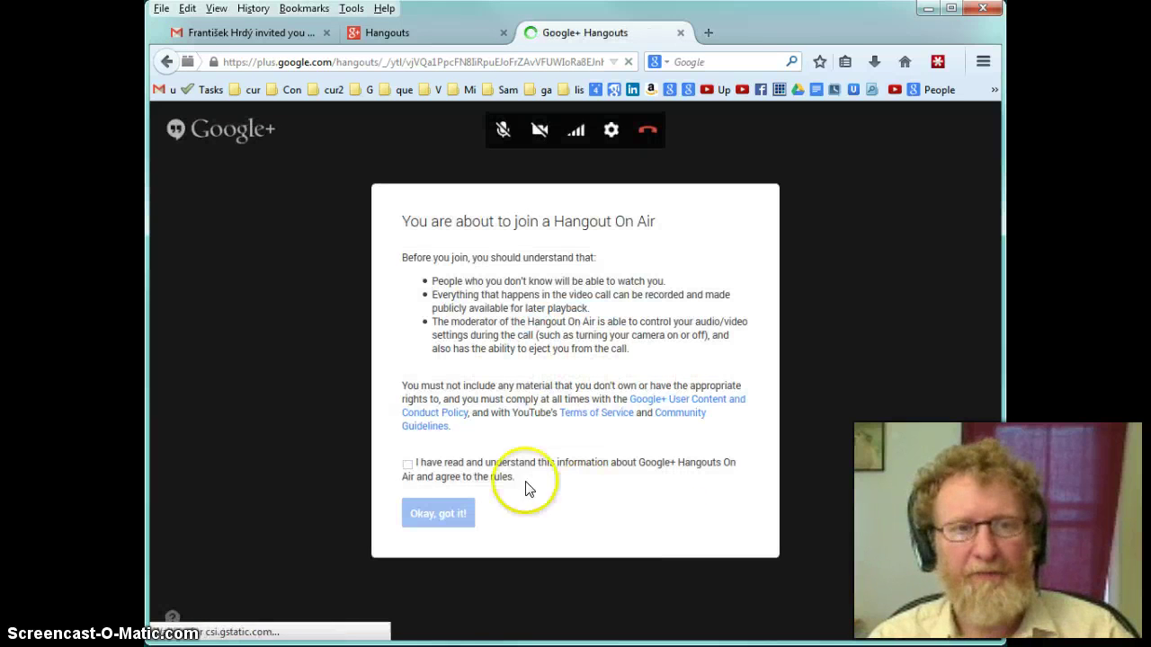
- Accept the Hangout On Air rules, join the broadcast, then hang up to leave the call
left_click(405, 466)
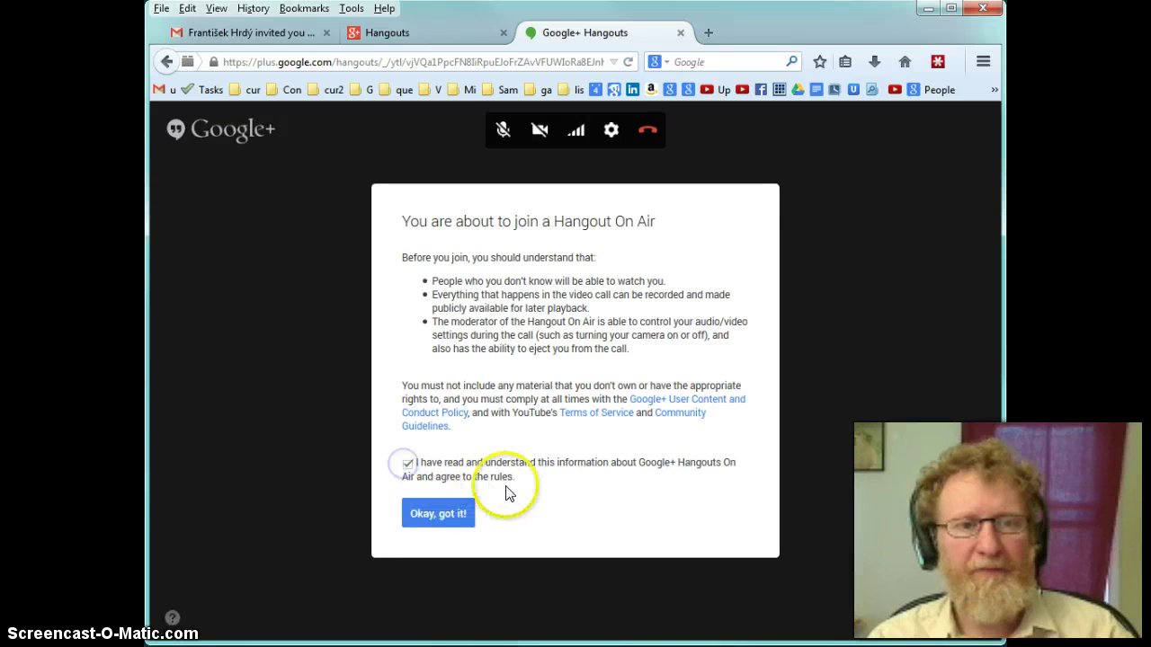
left_click(423, 516)
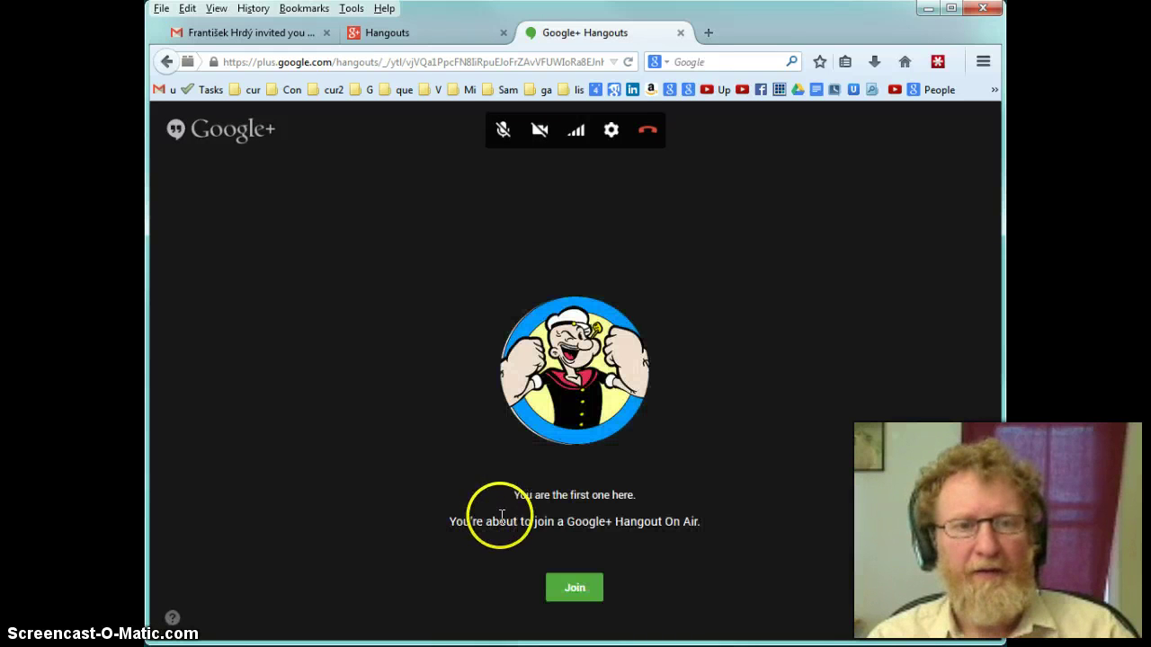
left_click(576, 585)
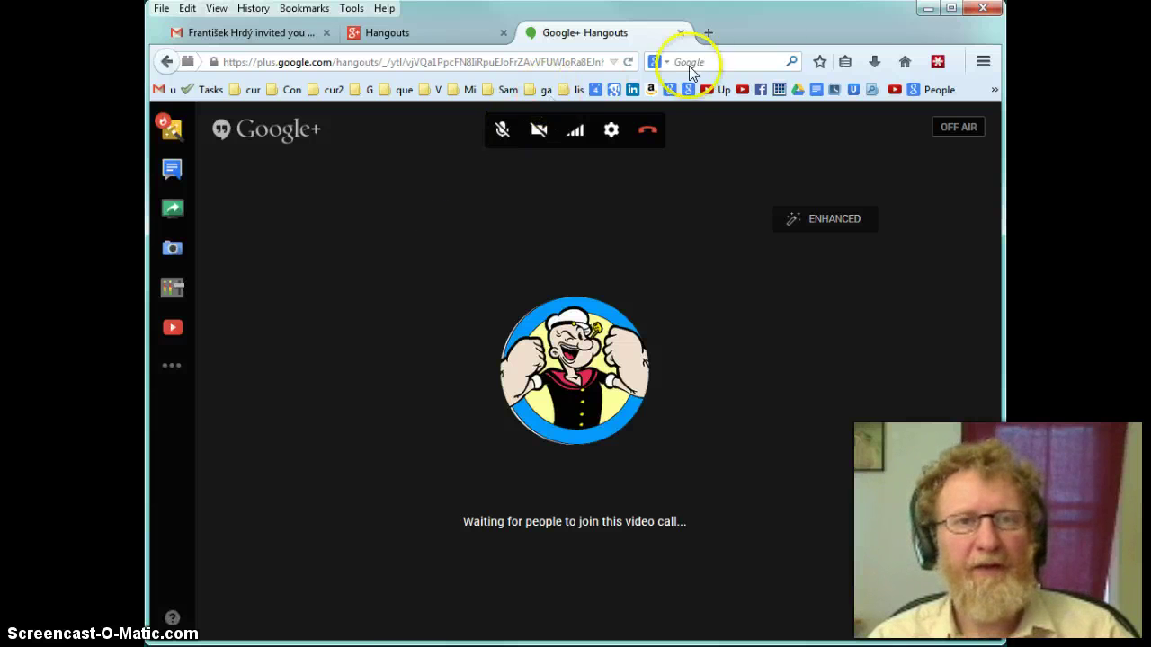
left_click(648, 127)
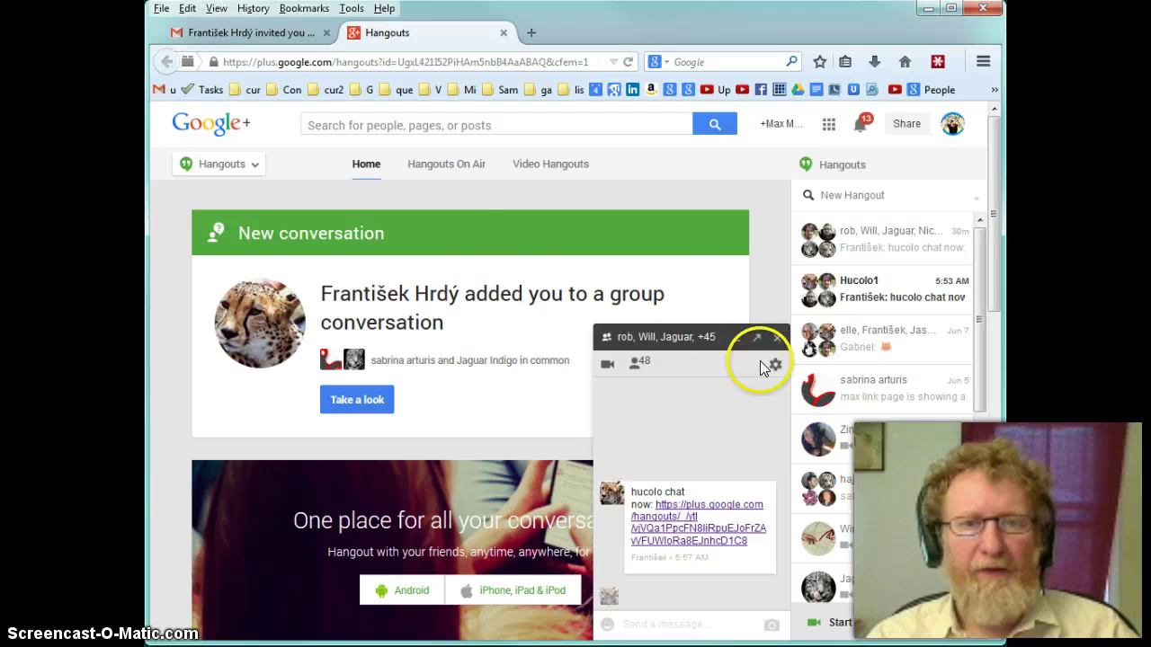
- Close the group chat window and open a new blank browser tab
left_click(776, 342)
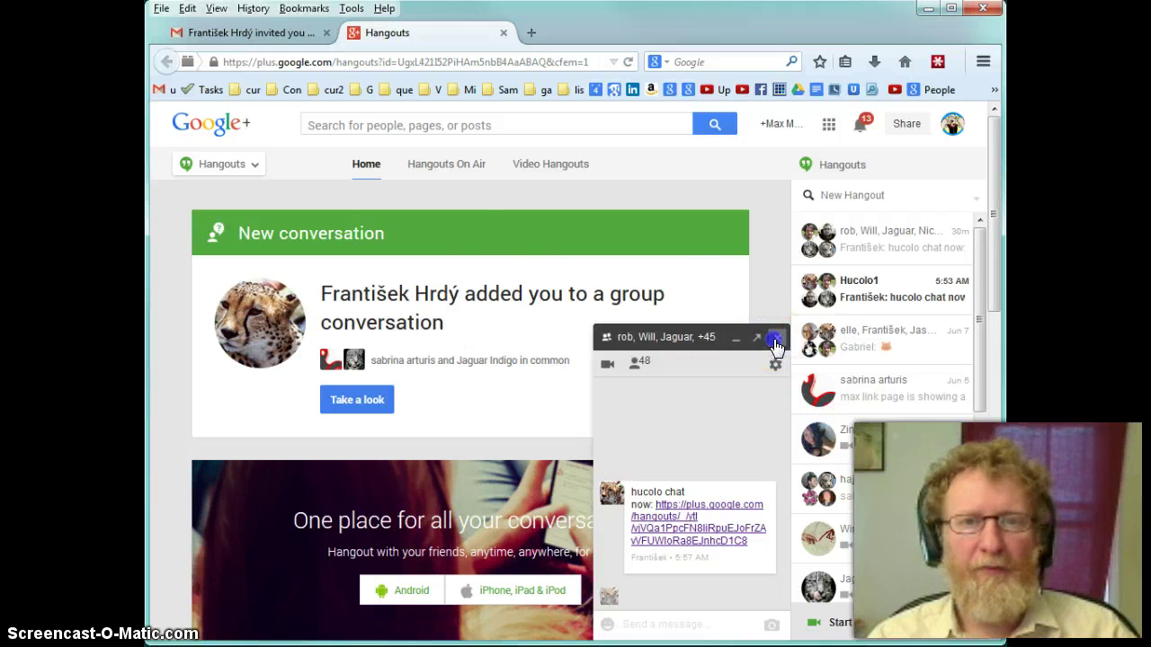
scroll(783, 531, "down", 3)
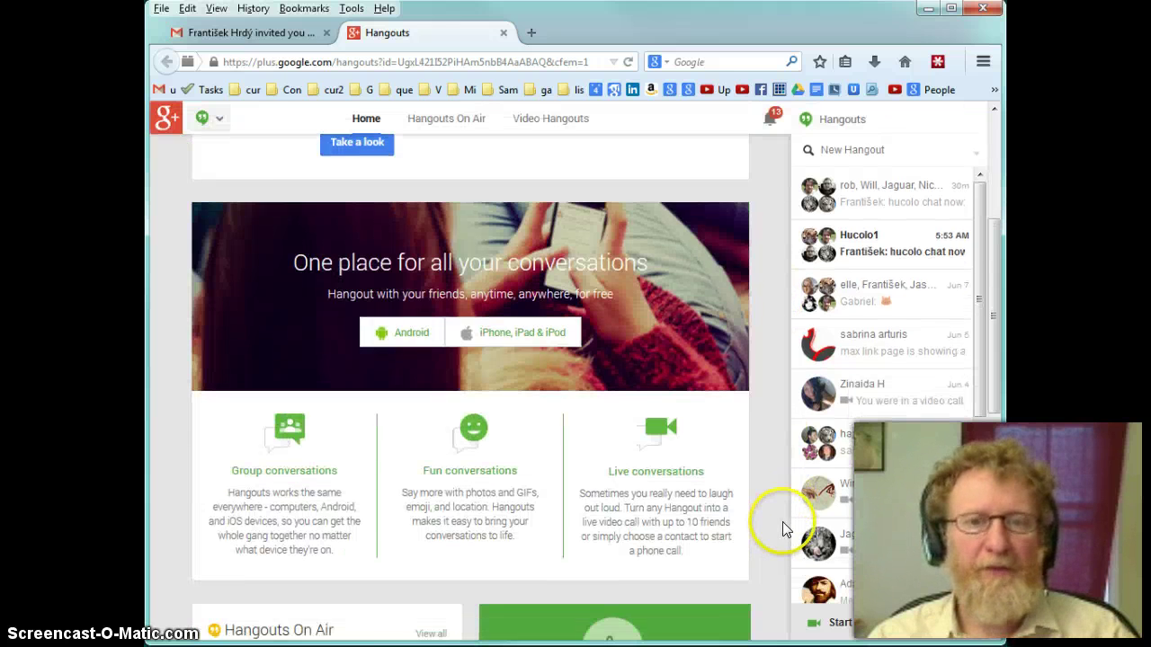
scroll(783, 521, "up", 3)
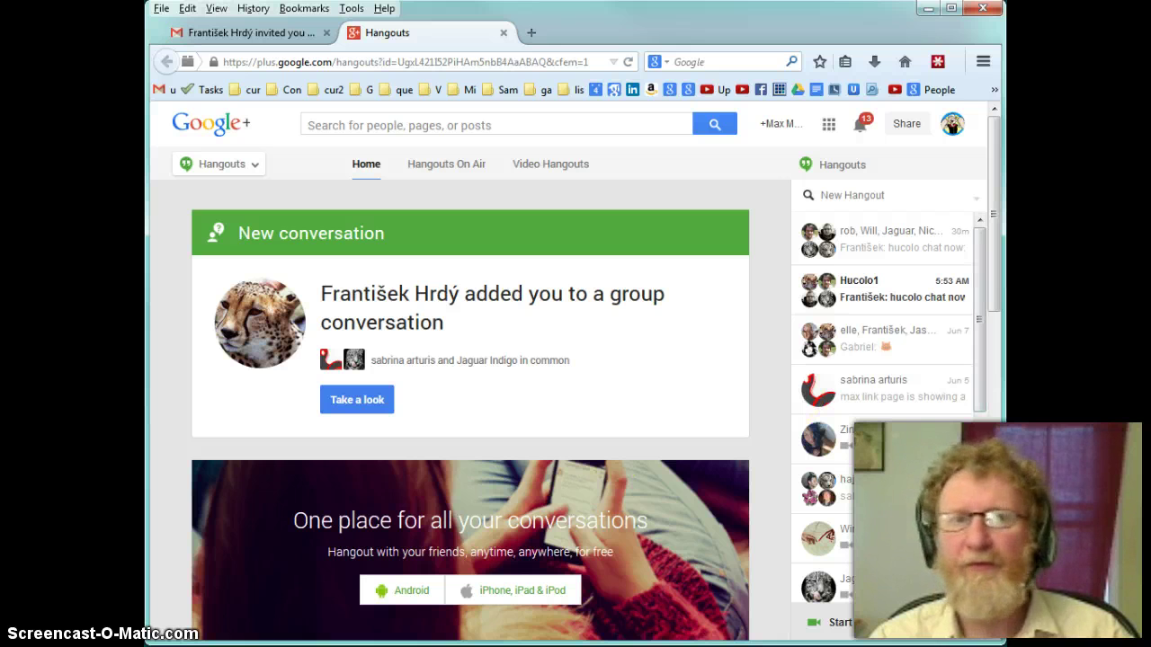
left_click(531, 32)
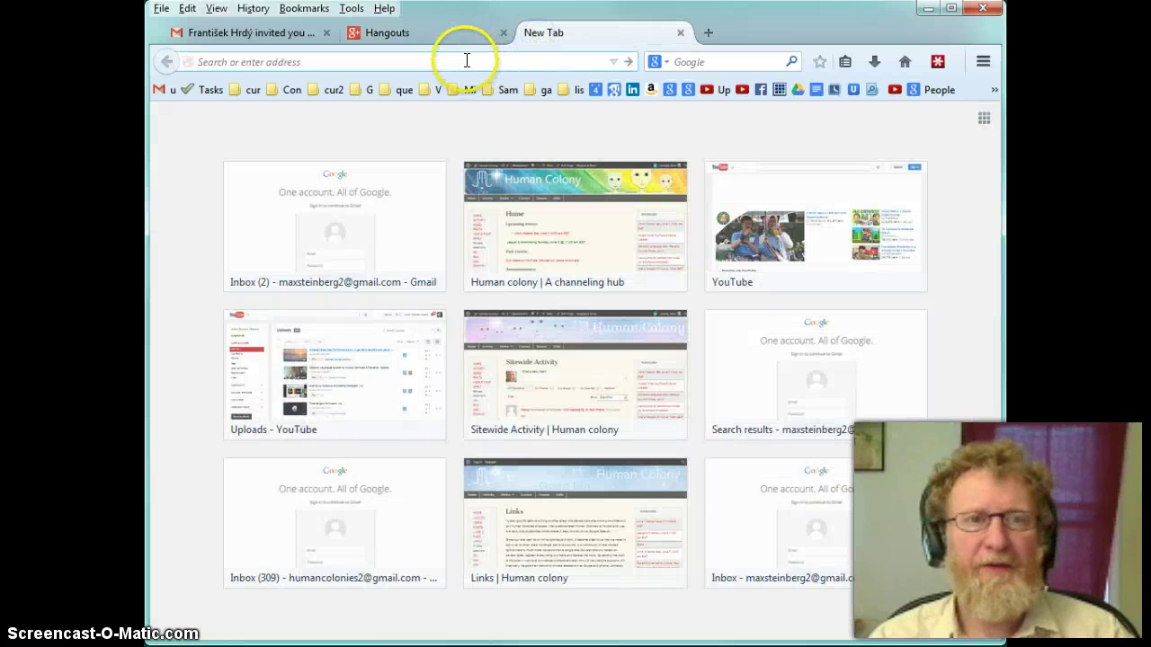
- Search the web for 'screencastomatic' and open the Screen Recorder result
type("s")
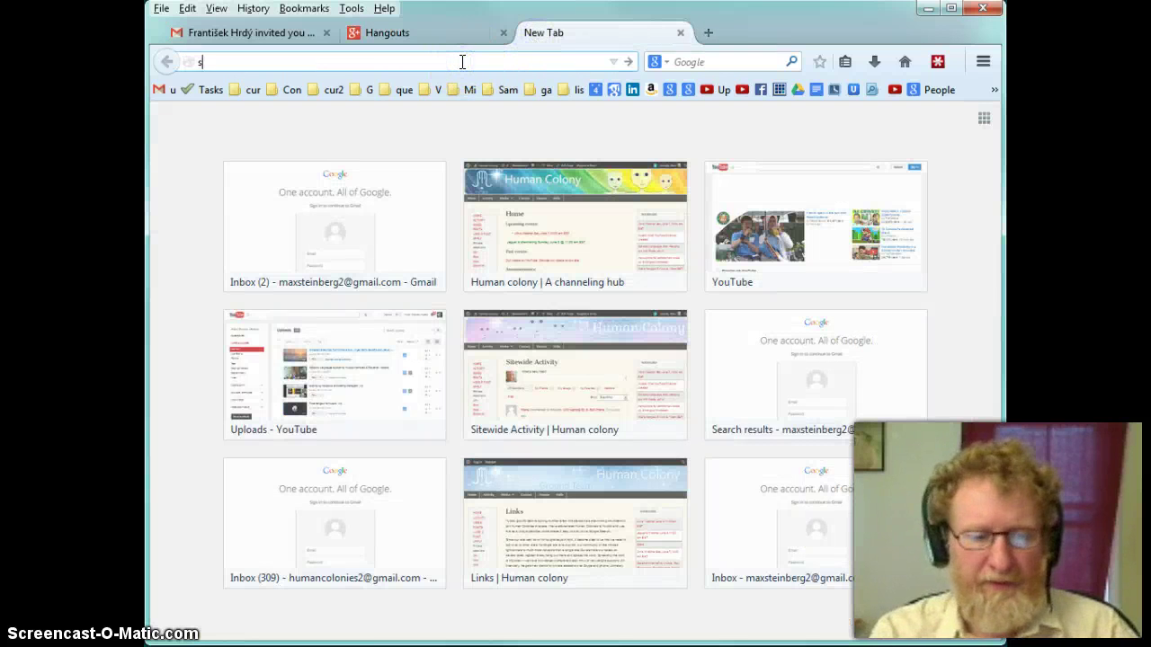
type("cree")
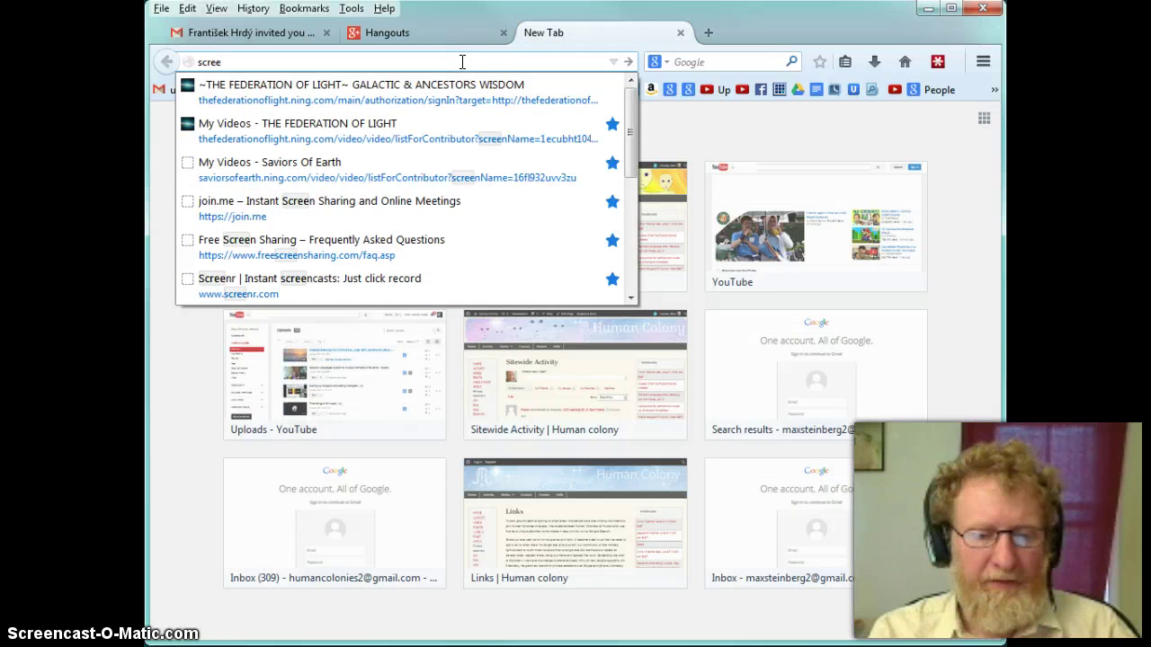
type("ncast")
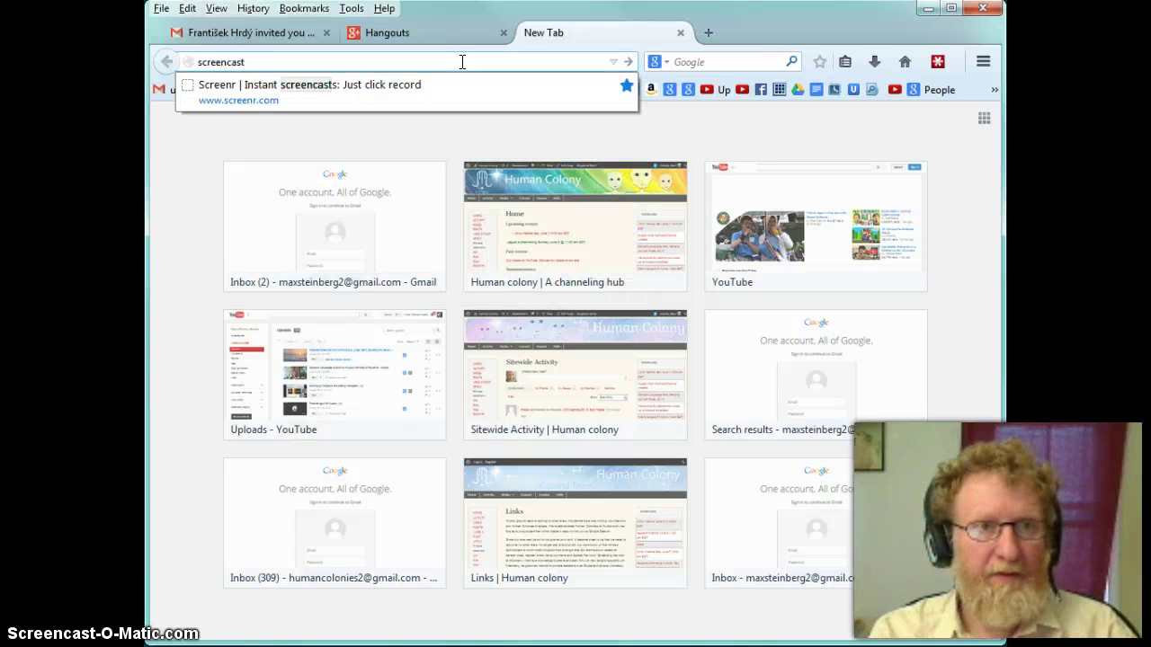
type("omatic")
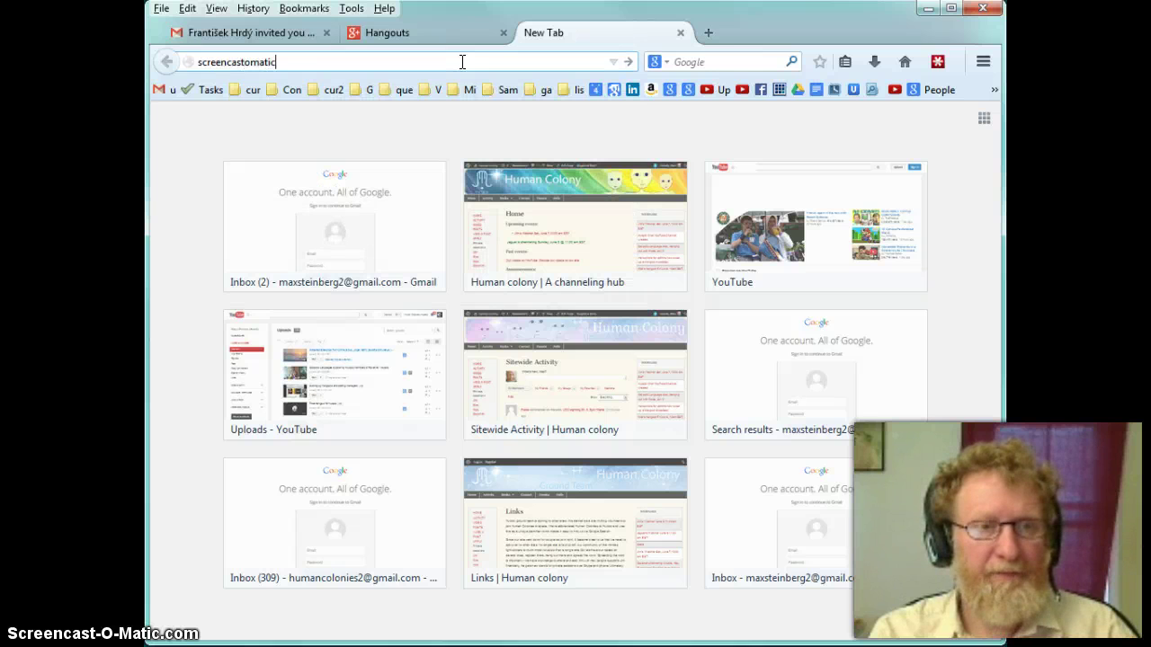
key("Return")
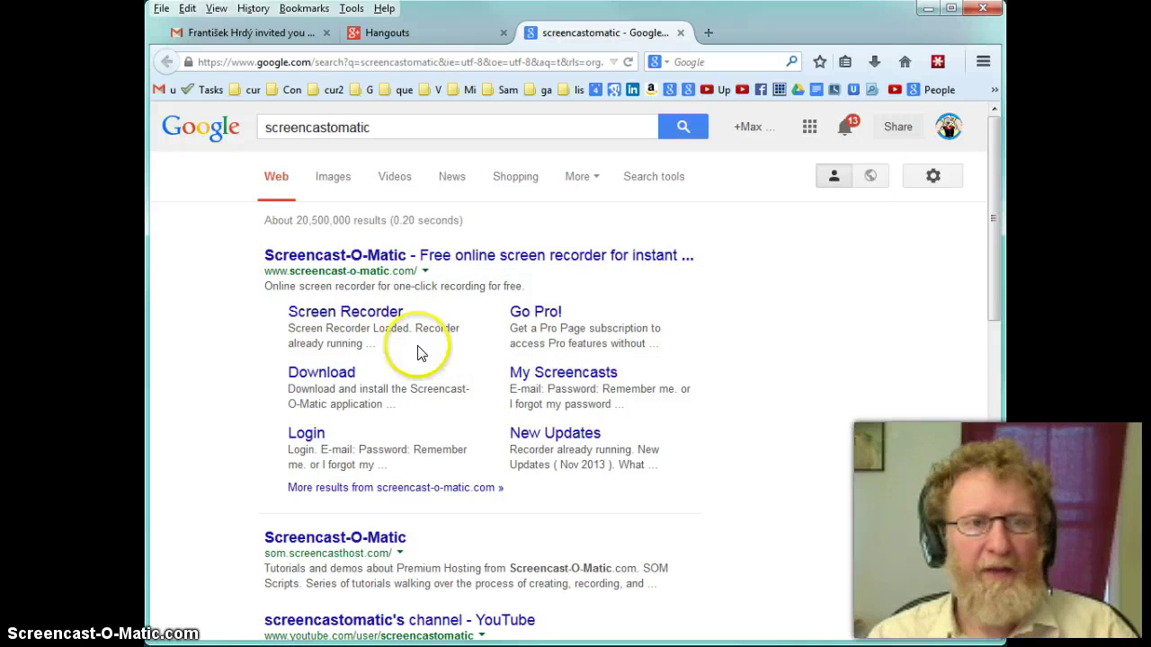
left_click(552, 377)
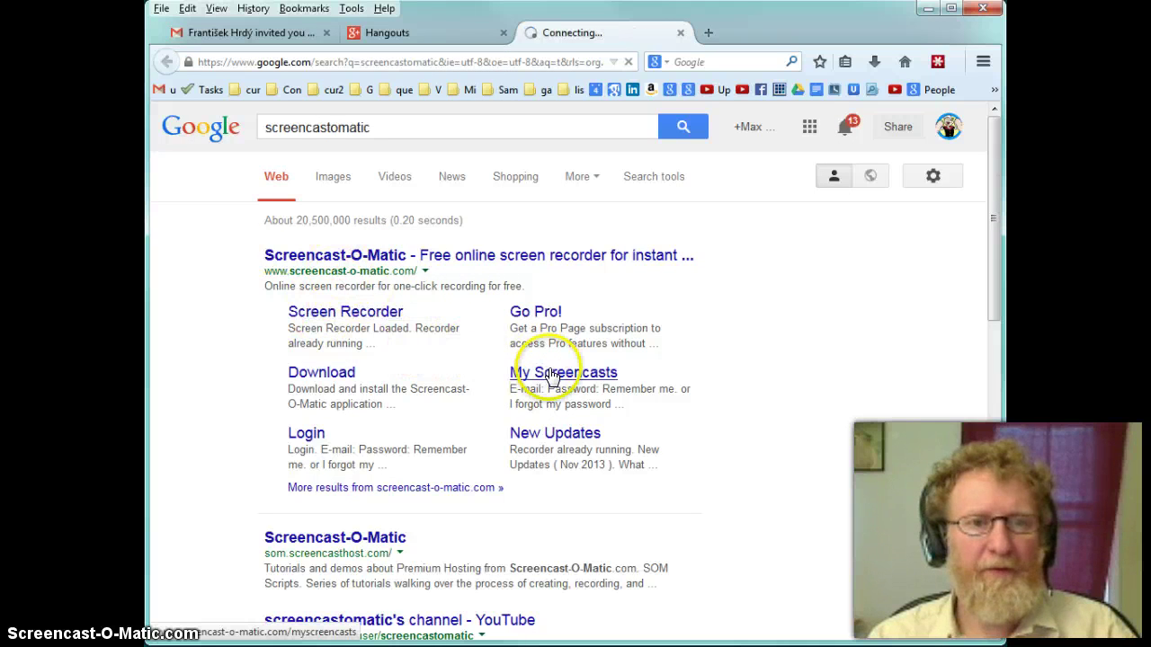
- Open the Screencast-O-Matic online recorder page, then close it to return to Hangouts
left_click(331, 325)
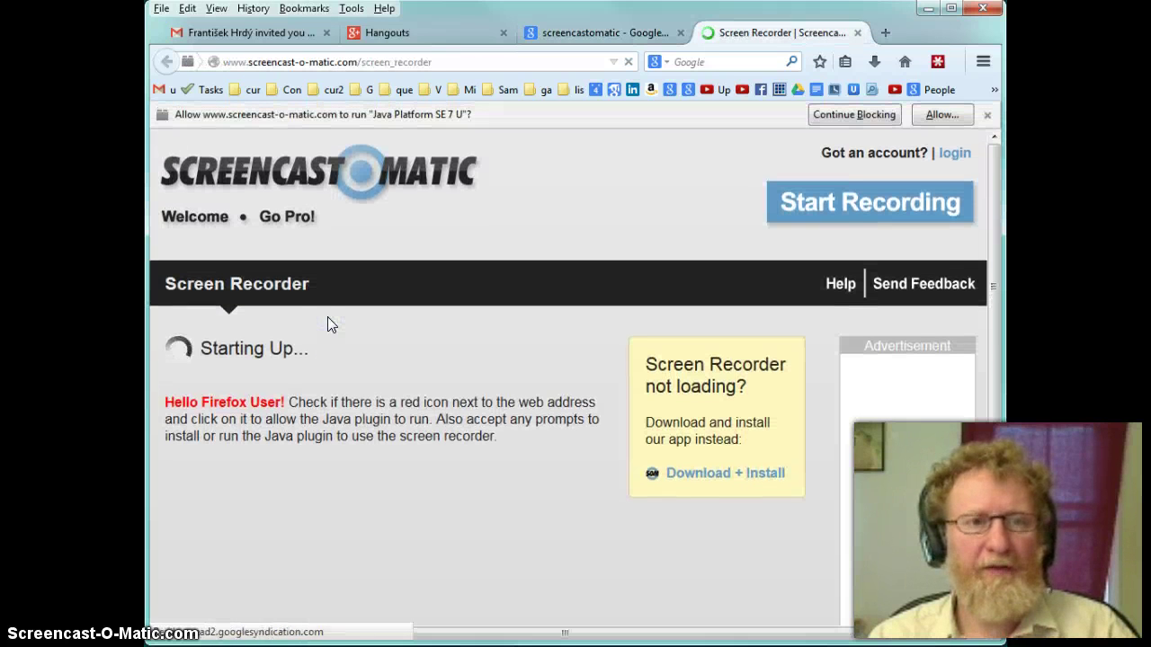
left_click(254, 349)
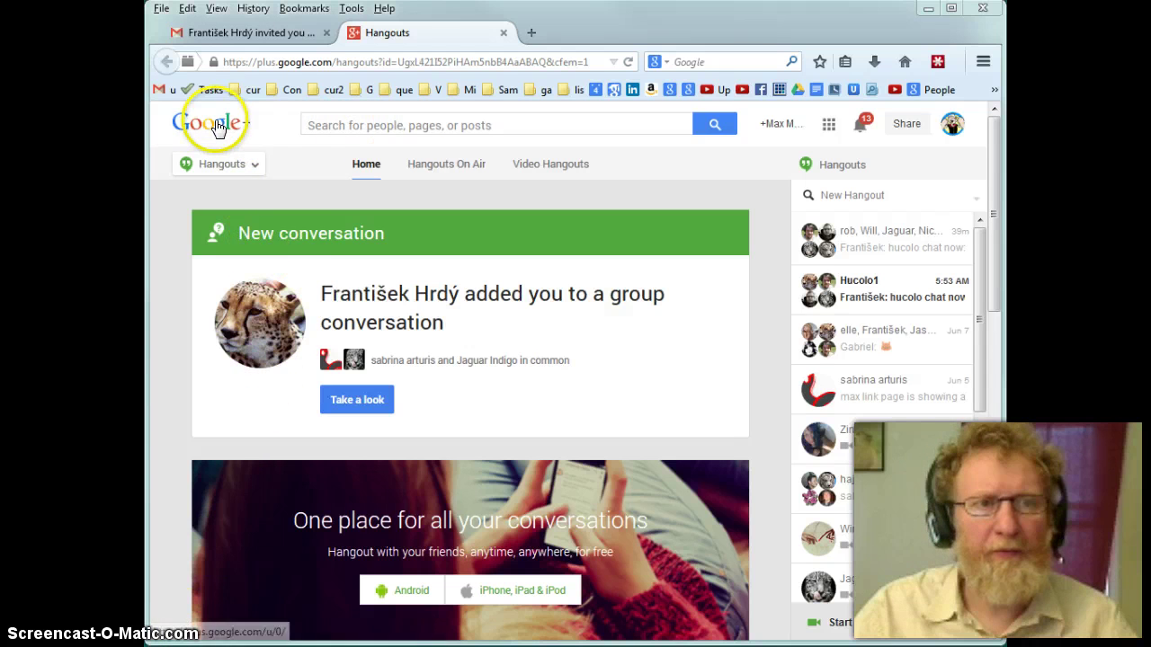
mouse_move(209, 126)
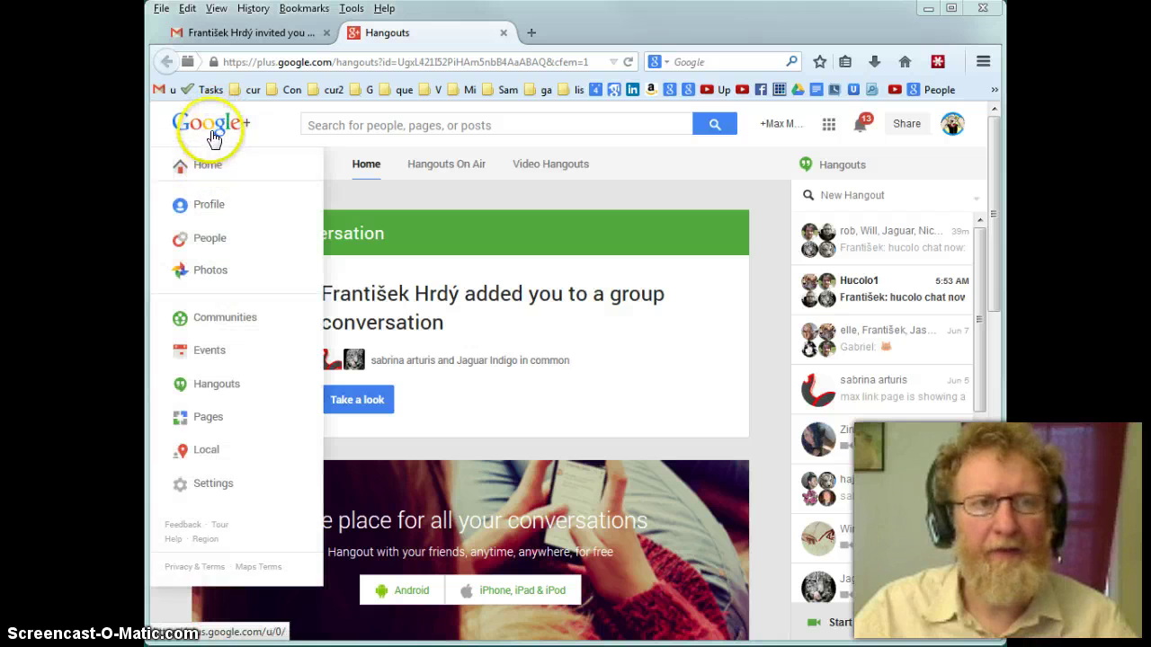
- Go to the People page and browse the suggested people before returning to the top
left_click(207, 240)
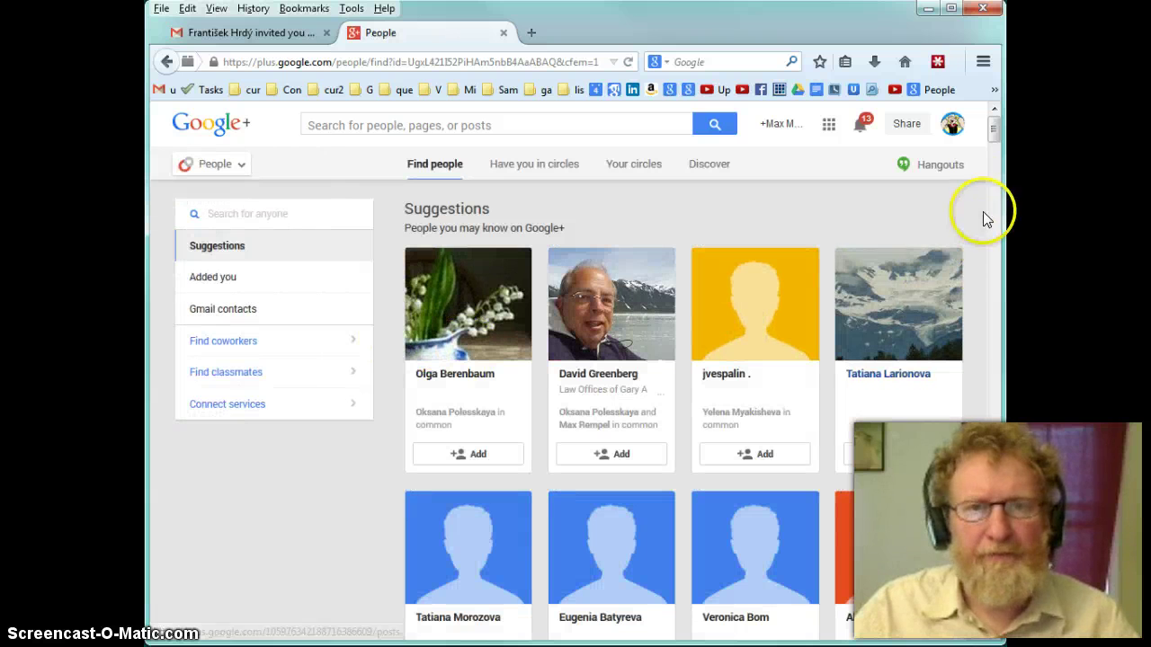
mouse_move(993, 130)
left_mouse_down()
mouse_move(995, 279)
mouse_move(978, 131)
left_mouse_up()
mouse_move(974, 139)
left_mouse_down()
mouse_move(996, 346)
mouse_move(992, 285)
left_mouse_up()
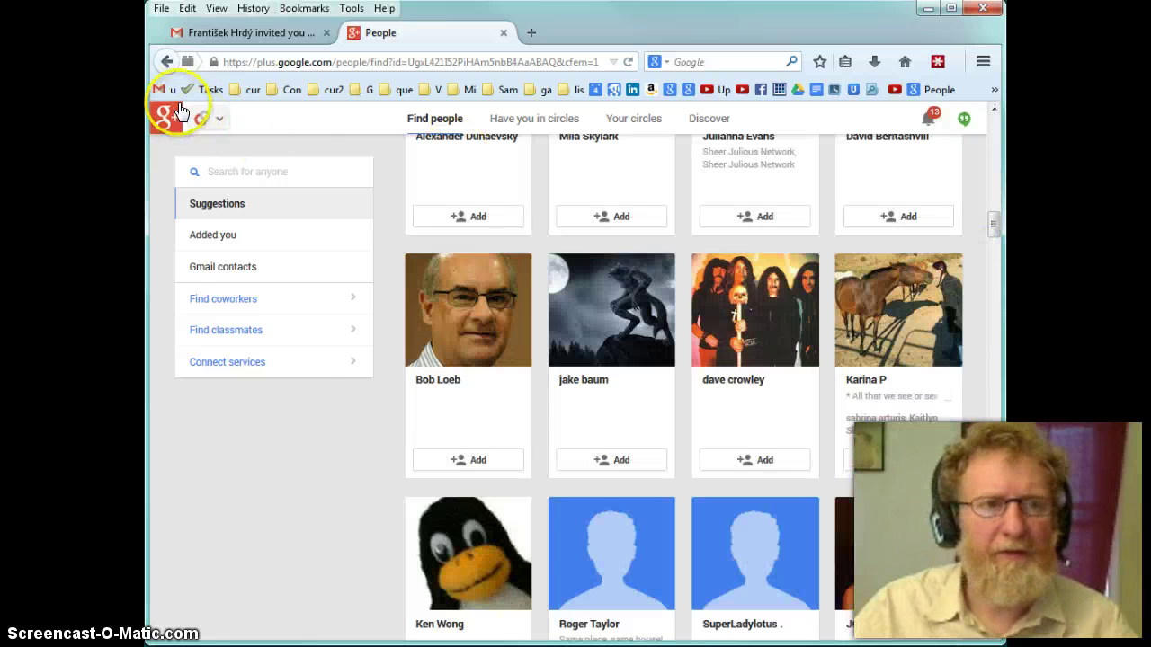
left_click(166, 63)
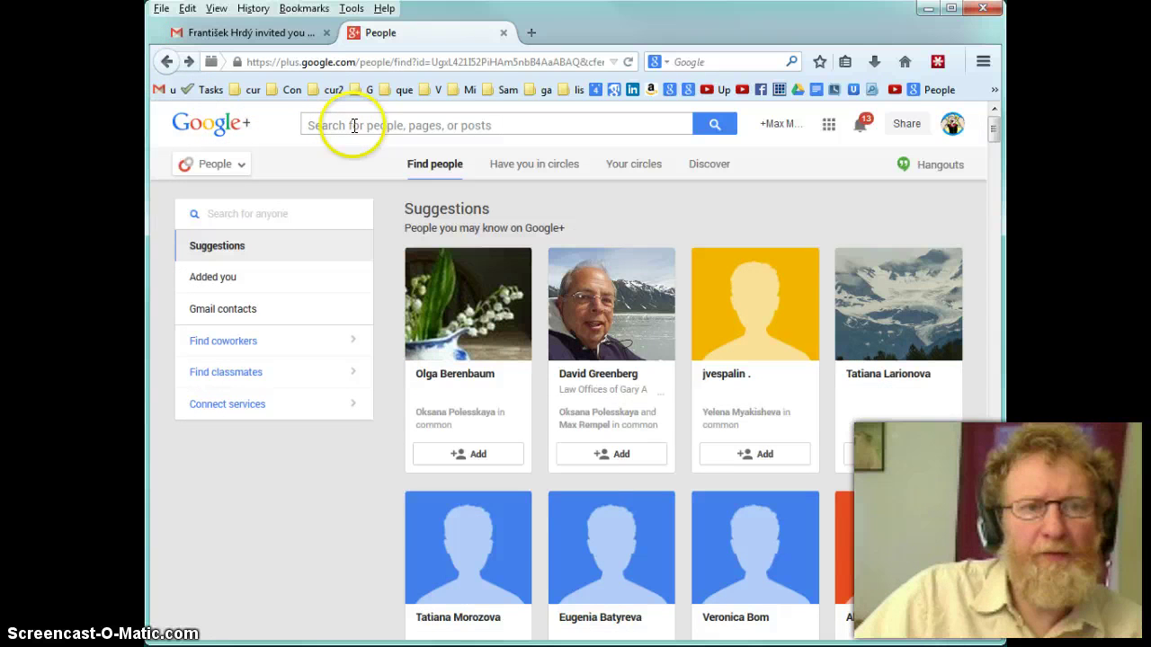
mouse_move(468, 359)
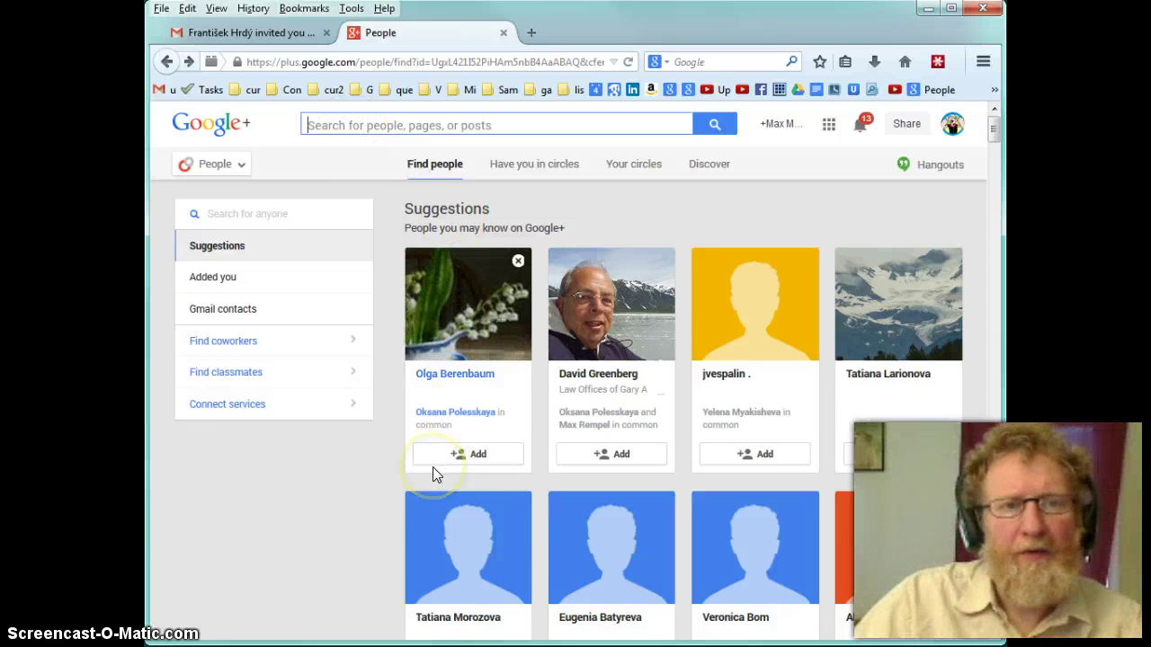
- Search 'hucolo', open the Human Colonies (Hucolo) page and scroll to its circles box
type("hucolo")
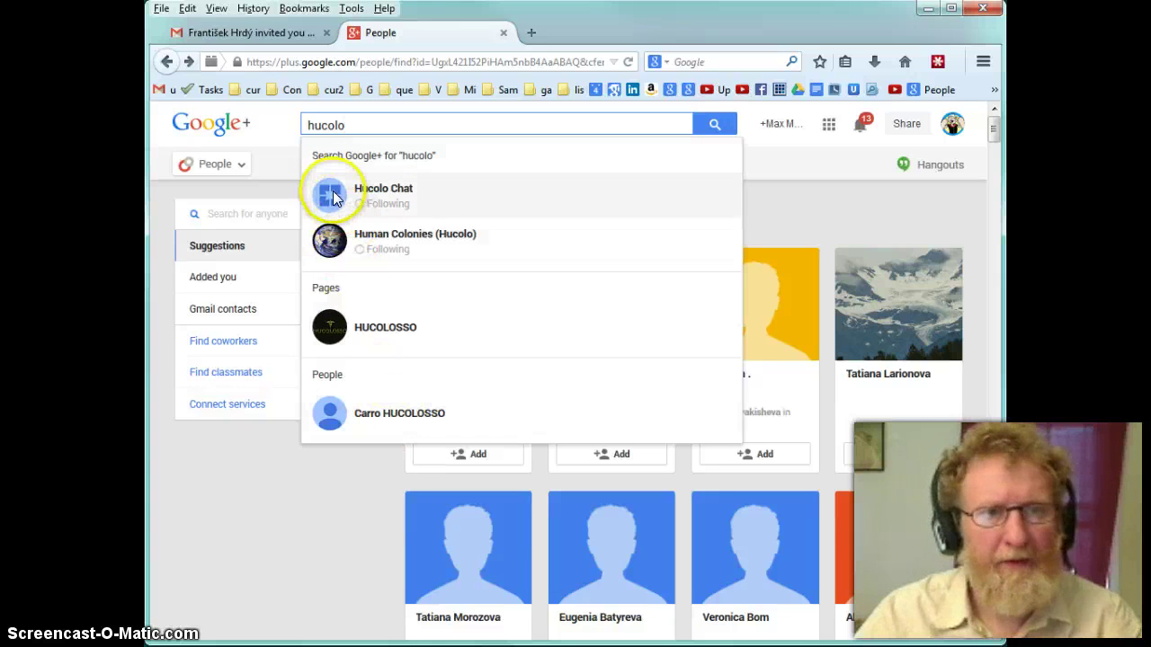
left_click(337, 247)
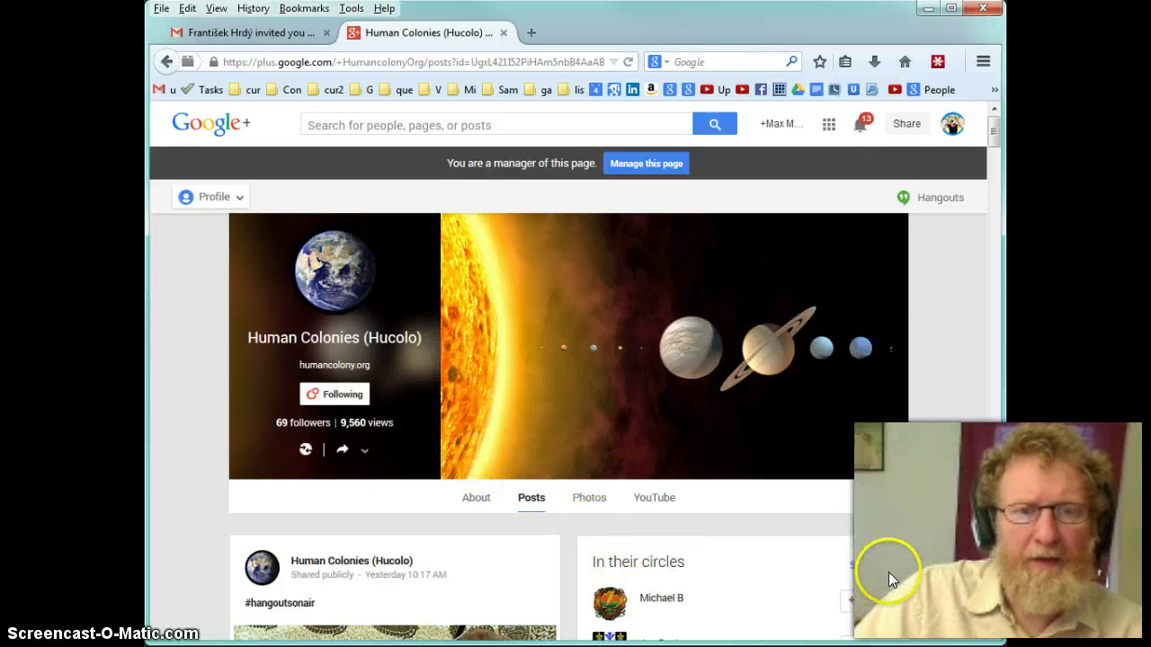
scroll(859, 482, "down", 3)
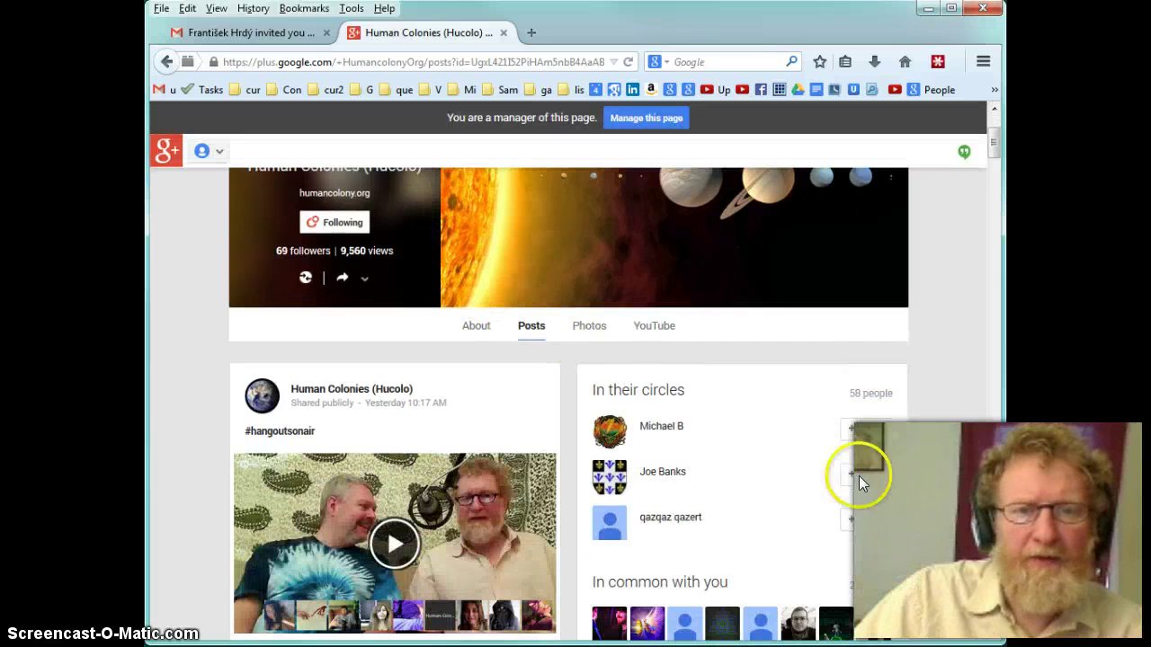
- Open Human Colonies' in-their-circles list and add the first uncircled members to Friends
left_click(862, 395)
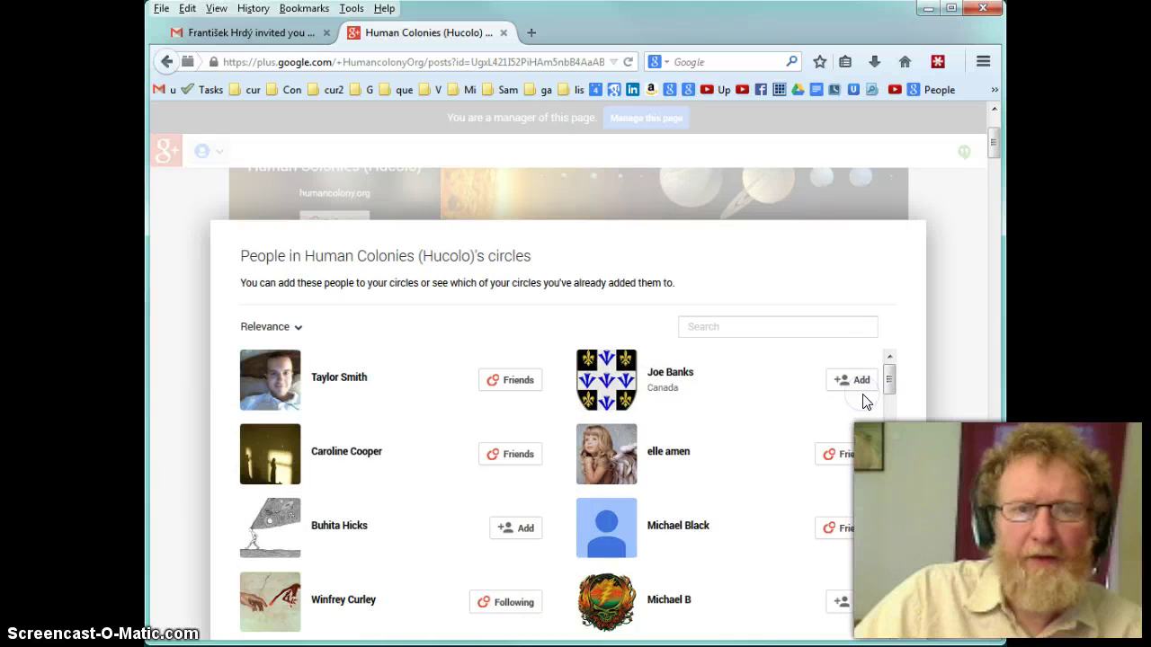
left_click(867, 416)
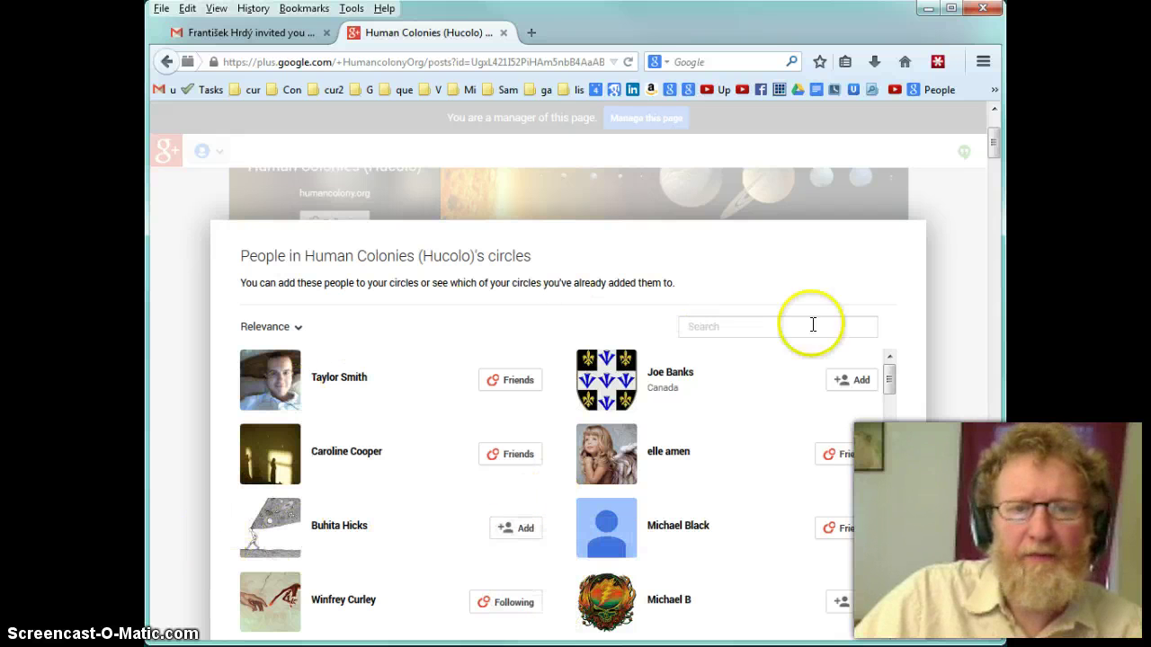
left_click(844, 380)
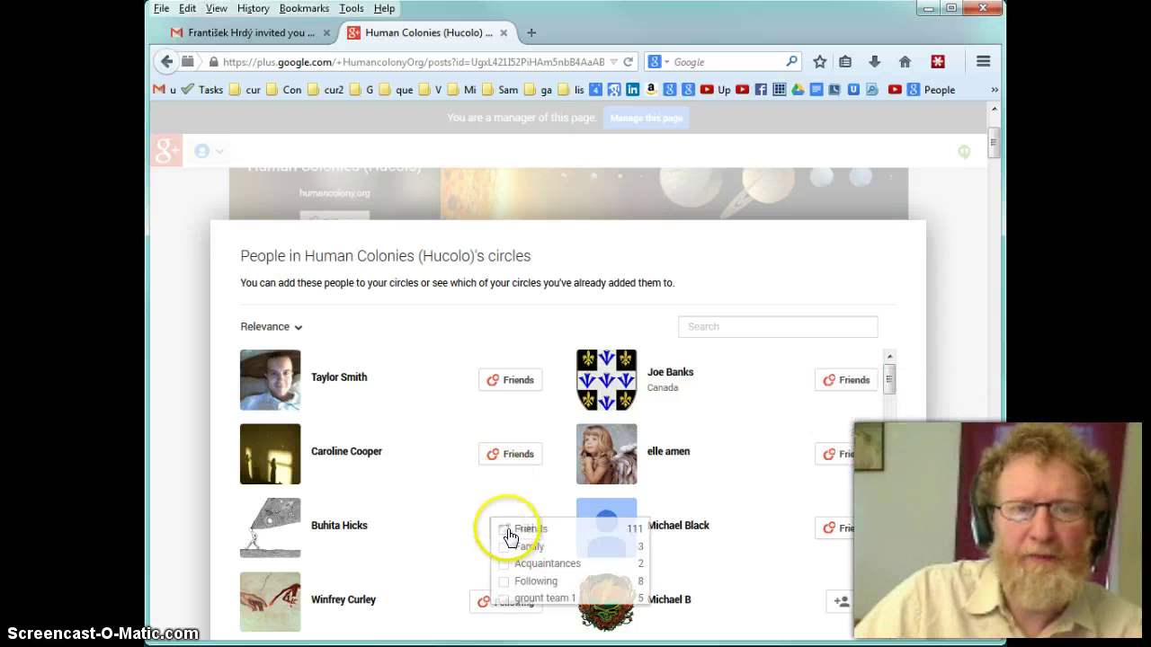
left_click(508, 529)
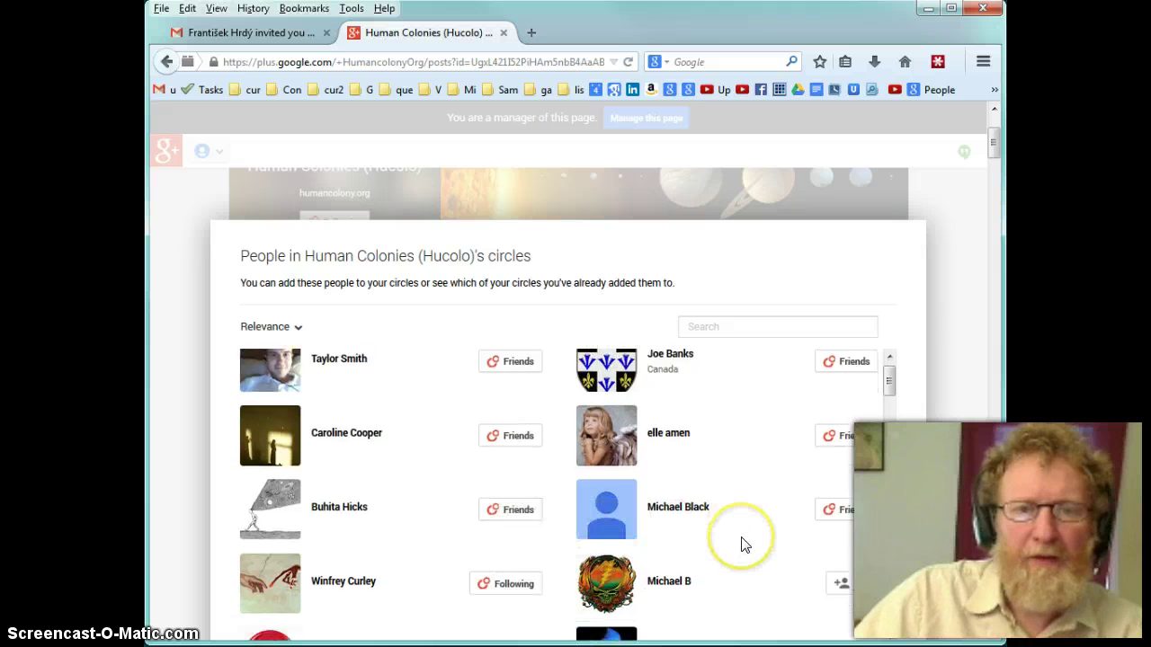
scroll(743, 543, "down", 3)
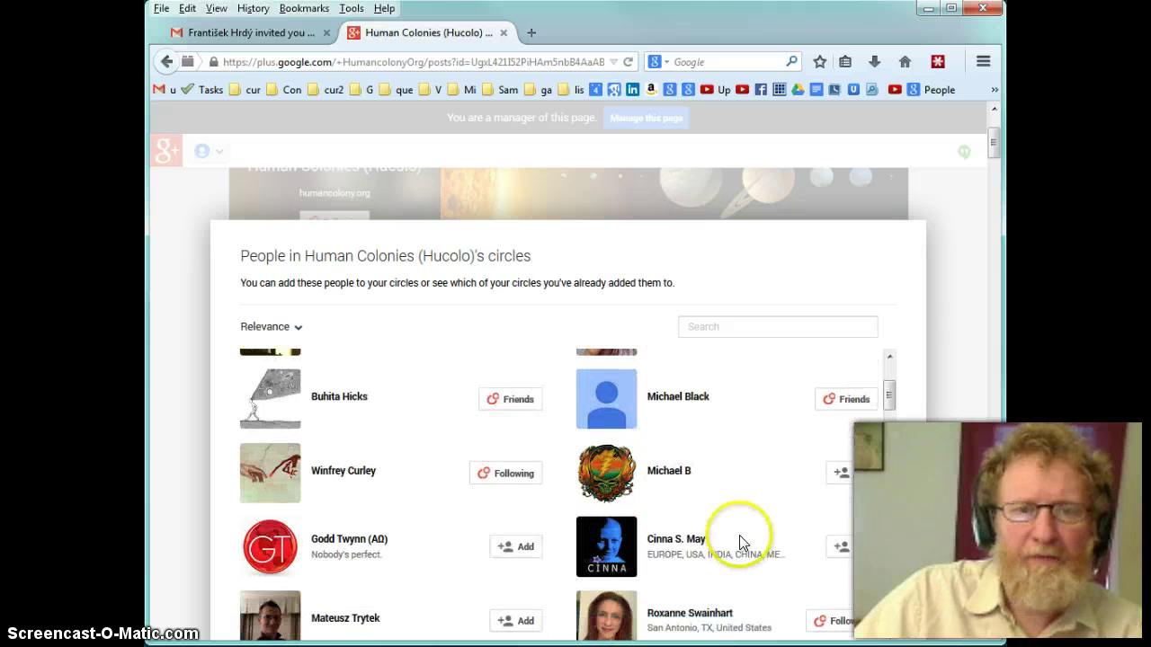
left_click(848, 472)
left_click(837, 478)
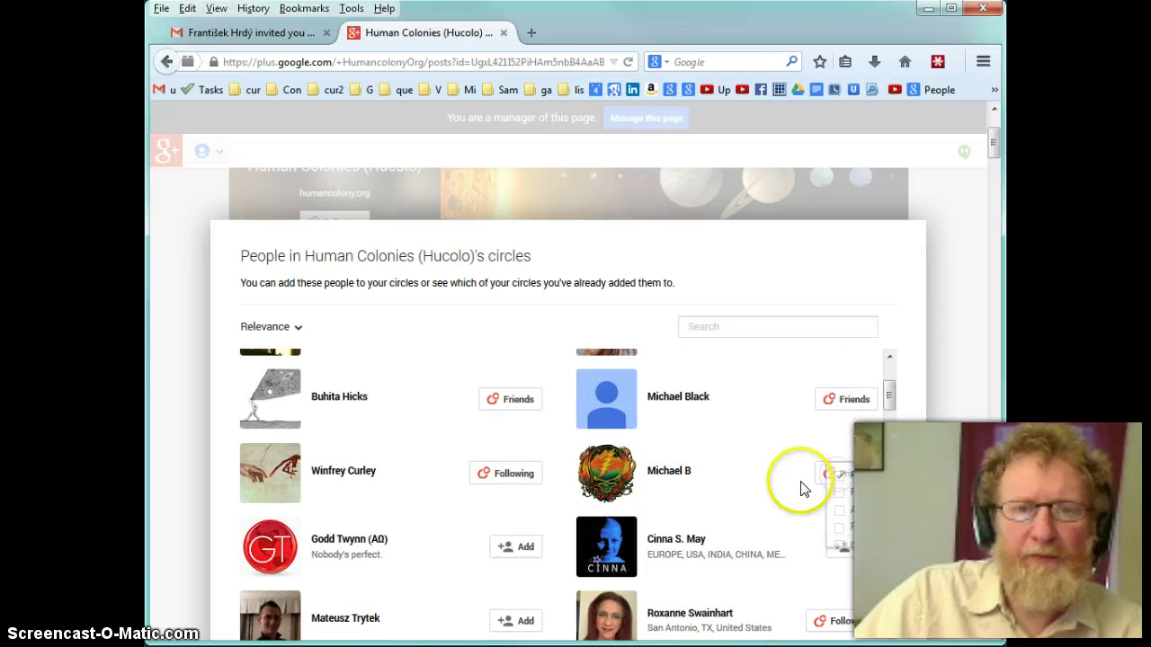
- Add further members, including the GT-logo and blue-avatar ones, to Friends, reaching 116
scroll(719, 495, "down", 2)
left_click(518, 456)
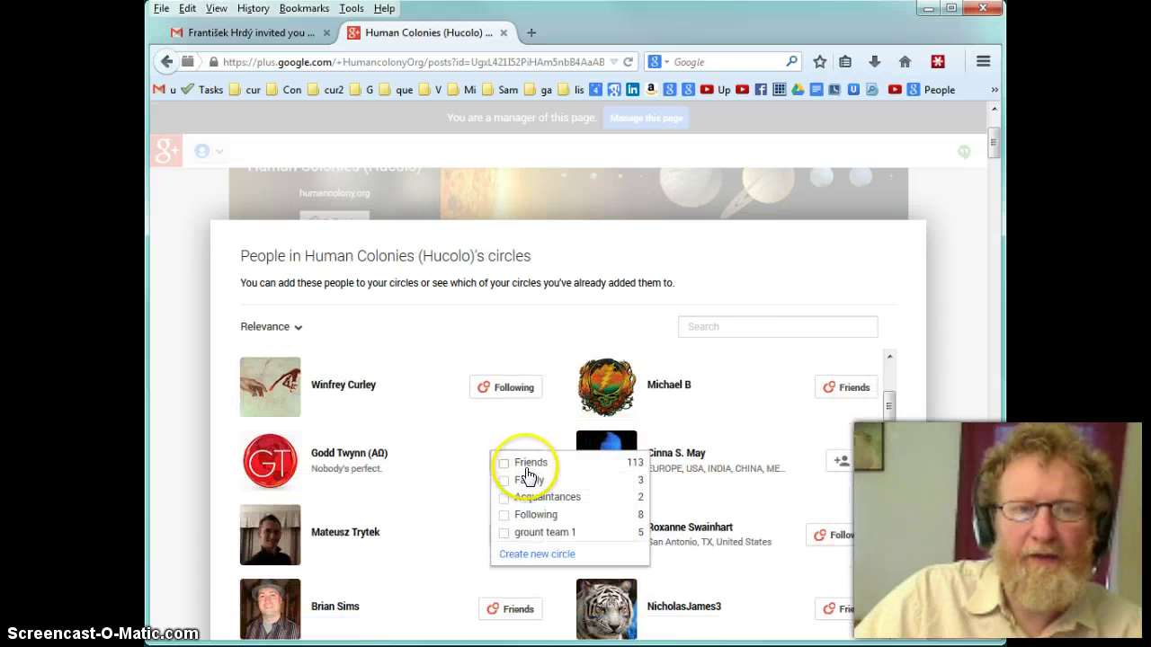
left_click(841, 462)
scroll(711, 530, "down", 1)
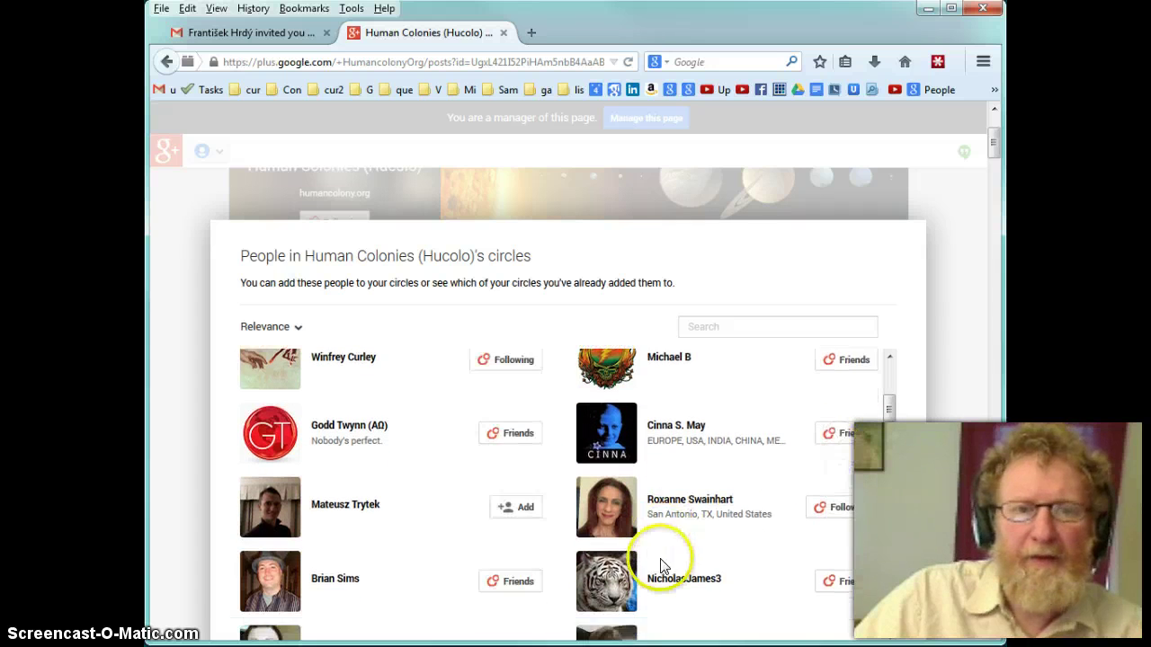
scroll(689, 458, "down", 3)
scroll(736, 457, "up", 1)
scroll(735, 457, "up", 1)
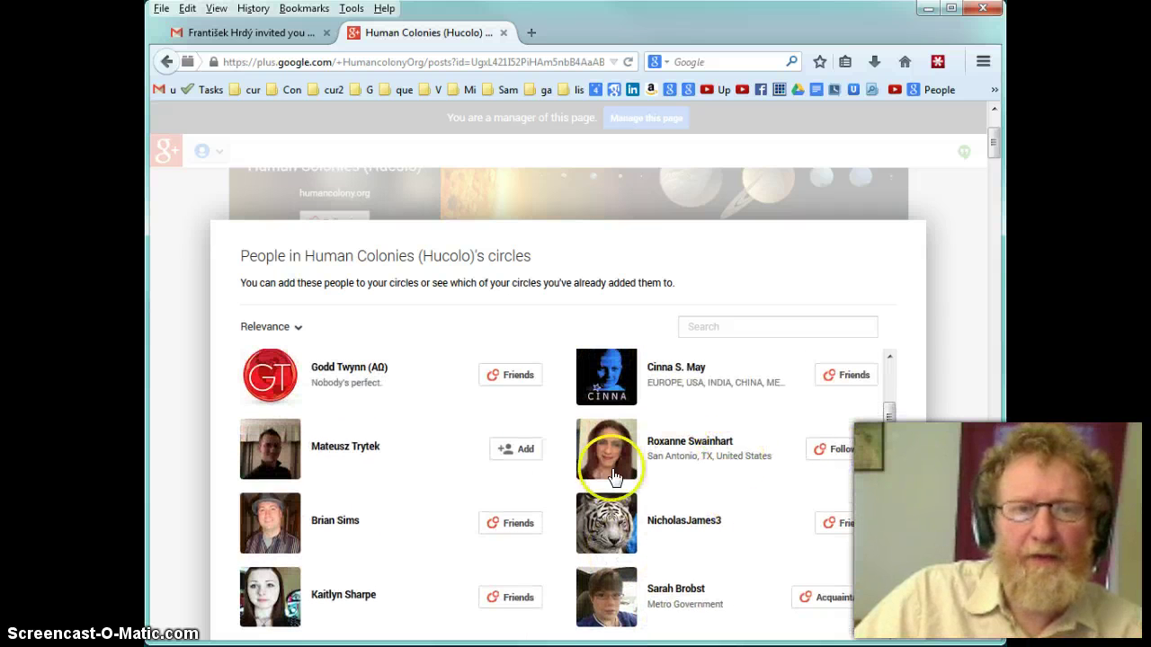
left_click(511, 454)
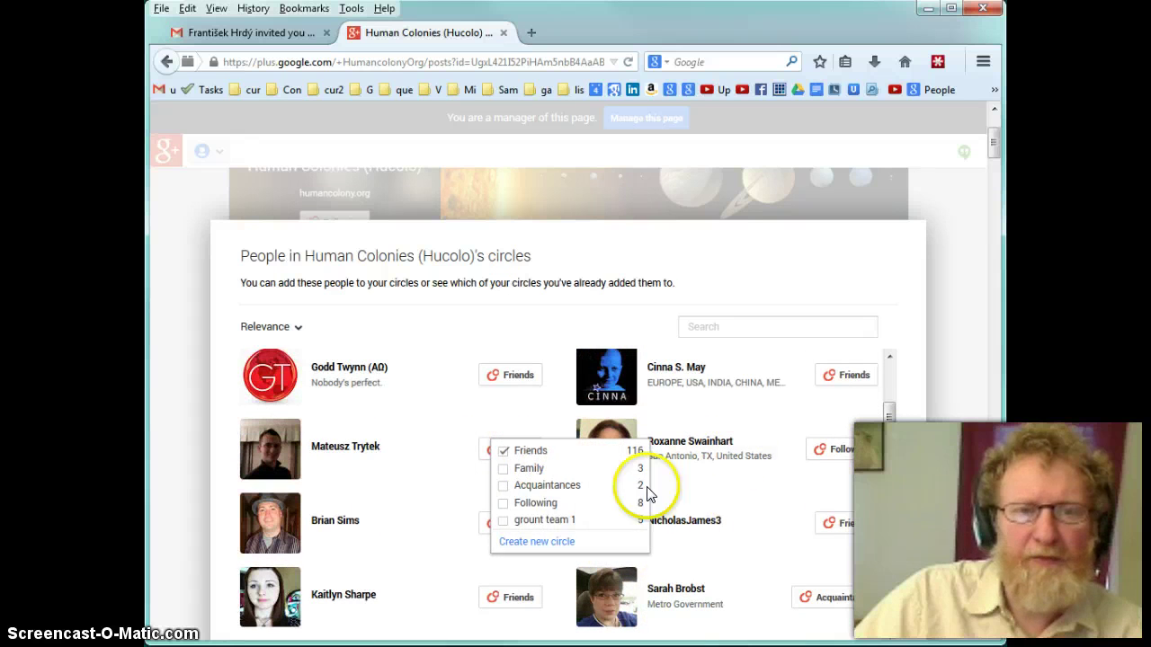
- Scroll further down the people list and add the fairy-portrait member to Friends
scroll(767, 564, "down", 3)
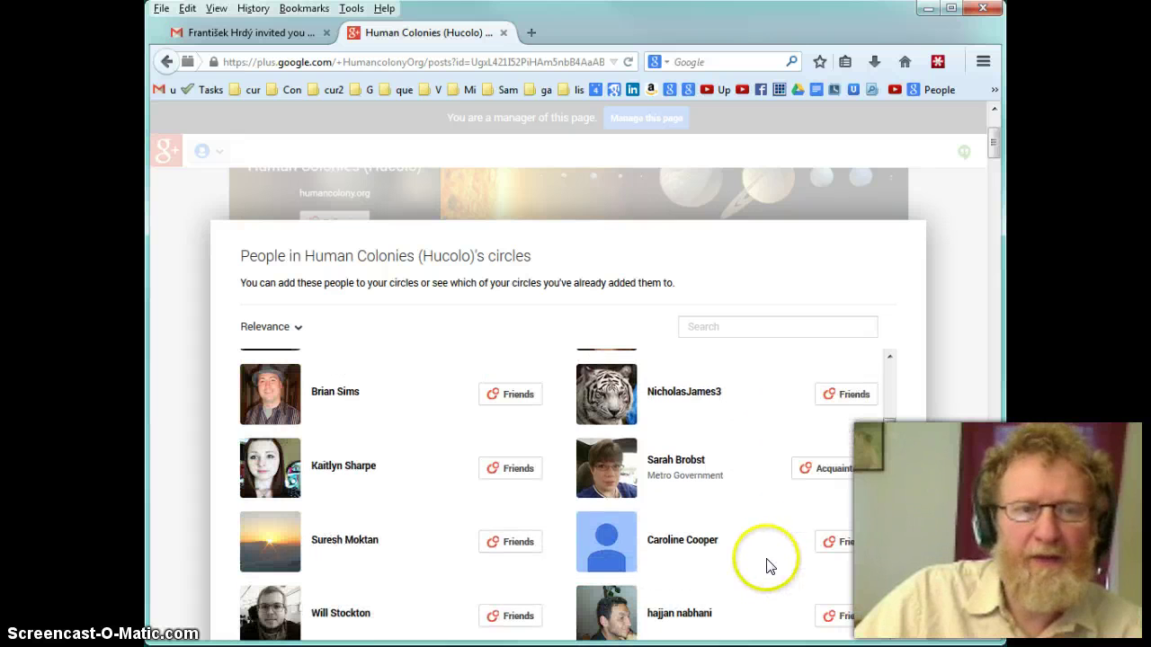
scroll(743, 558, "down", 1)
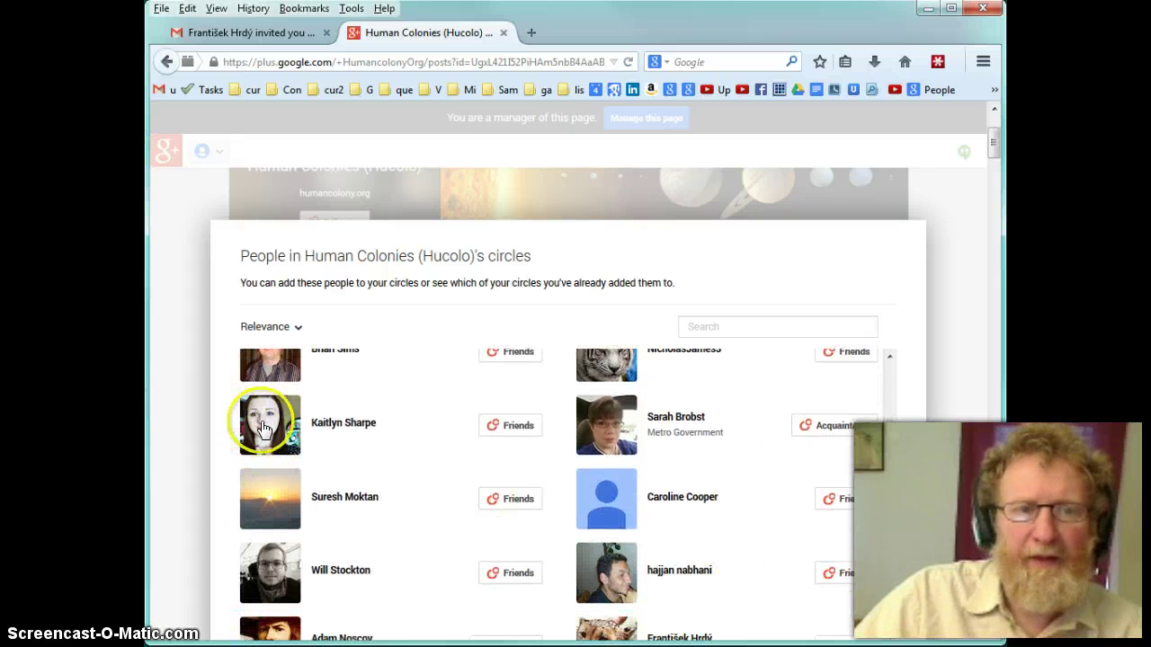
scroll(462, 513, "down", 1)
scroll(473, 512, "down", 1)
scroll(477, 510, "down", 1)
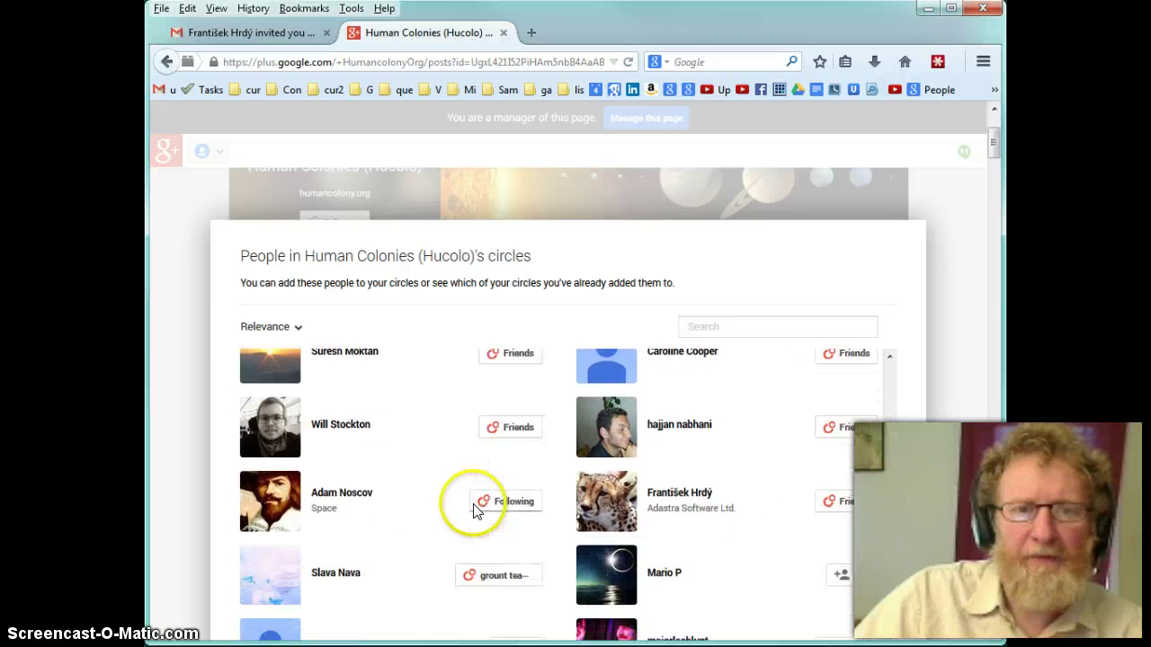
scroll(477, 510, "down", 1)
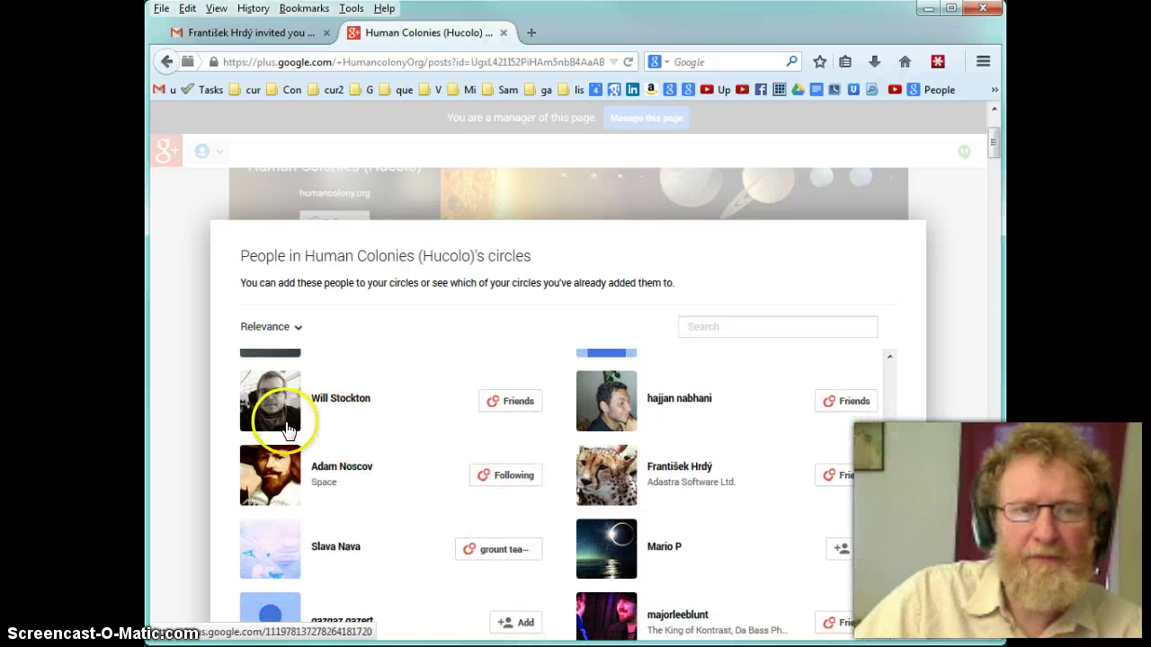
scroll(424, 586, "down", 2)
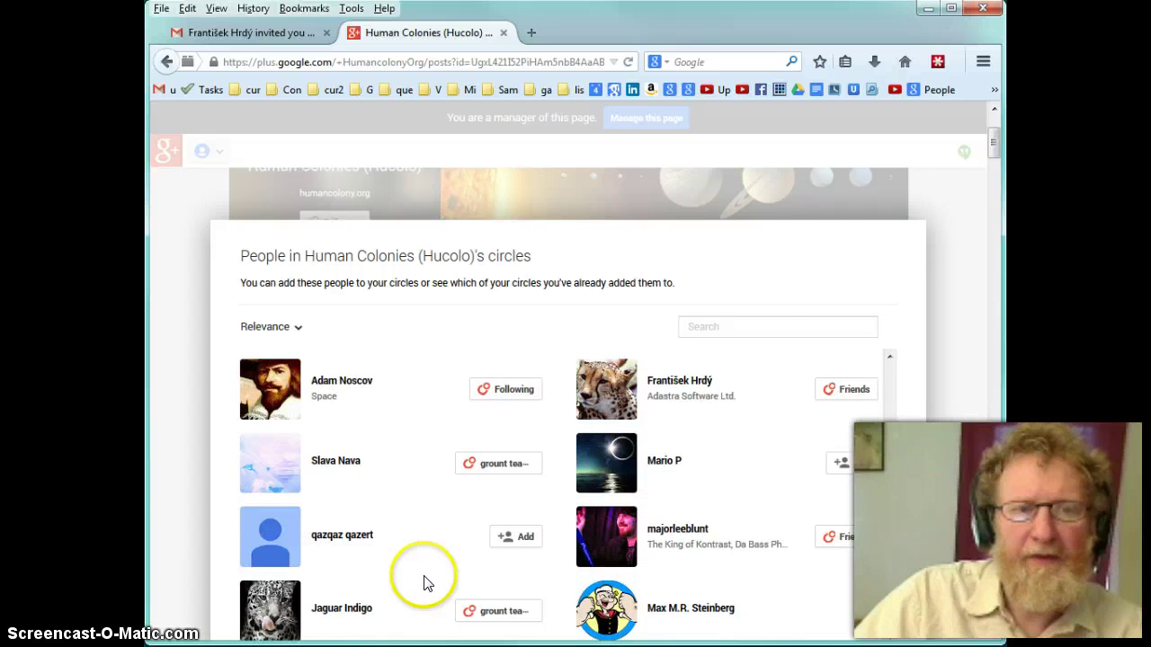
scroll(426, 580, "down", 3)
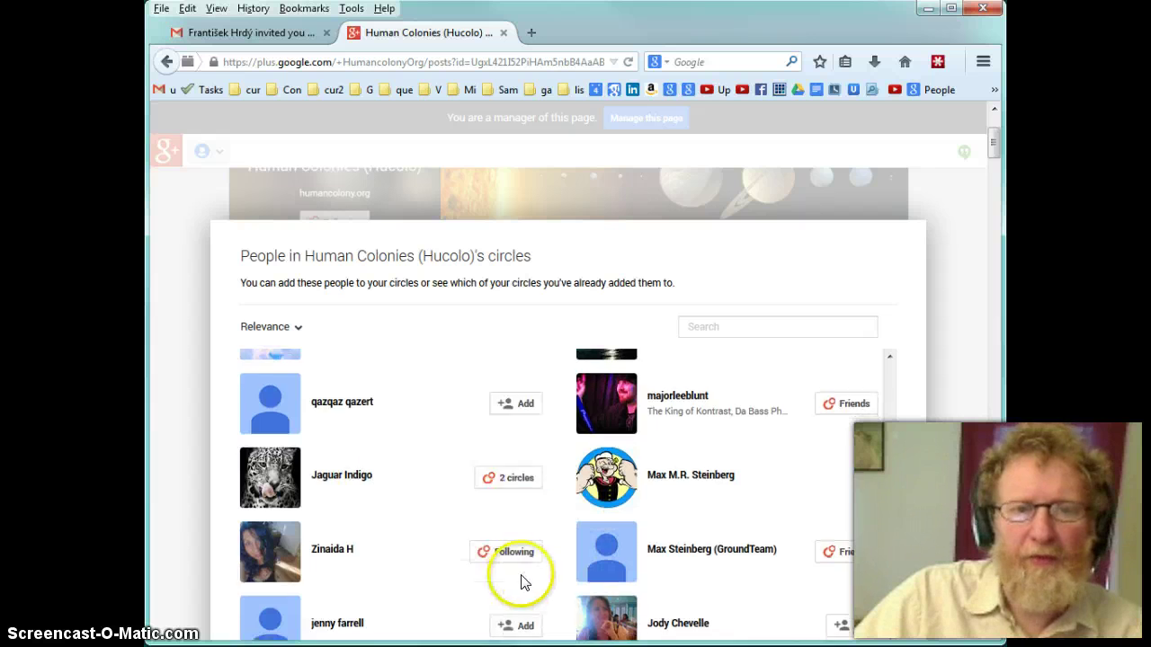
scroll(531, 558, "down", 3)
scroll(661, 408, "up", 1)
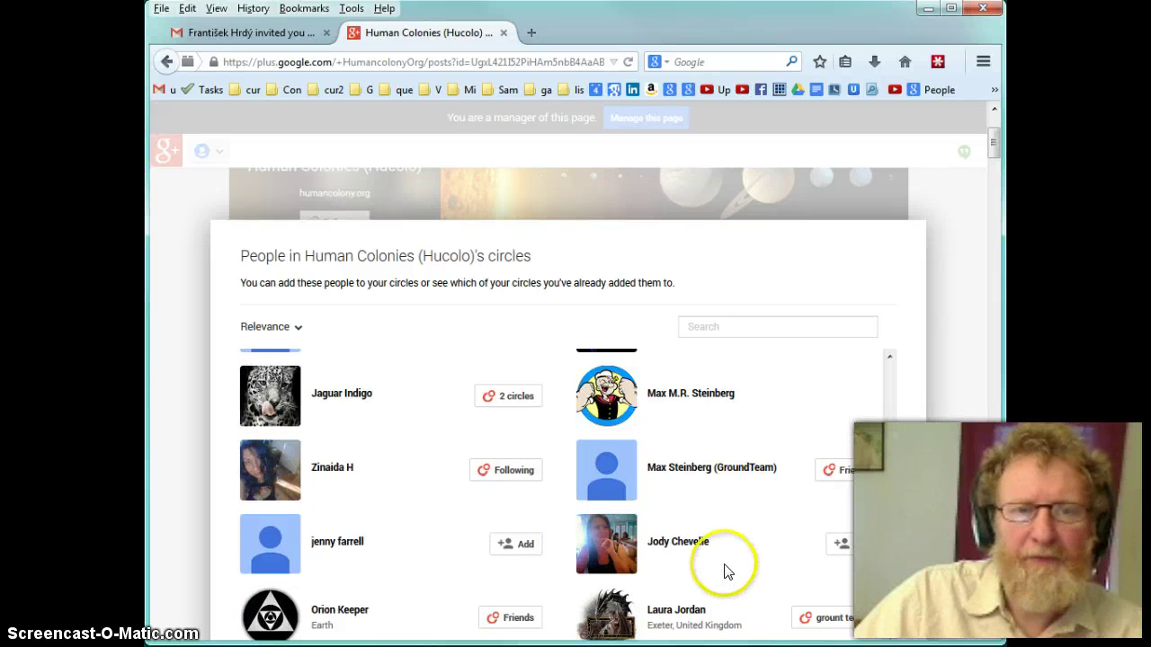
scroll(727, 570, "down", 3)
scroll(719, 551, "down", 3)
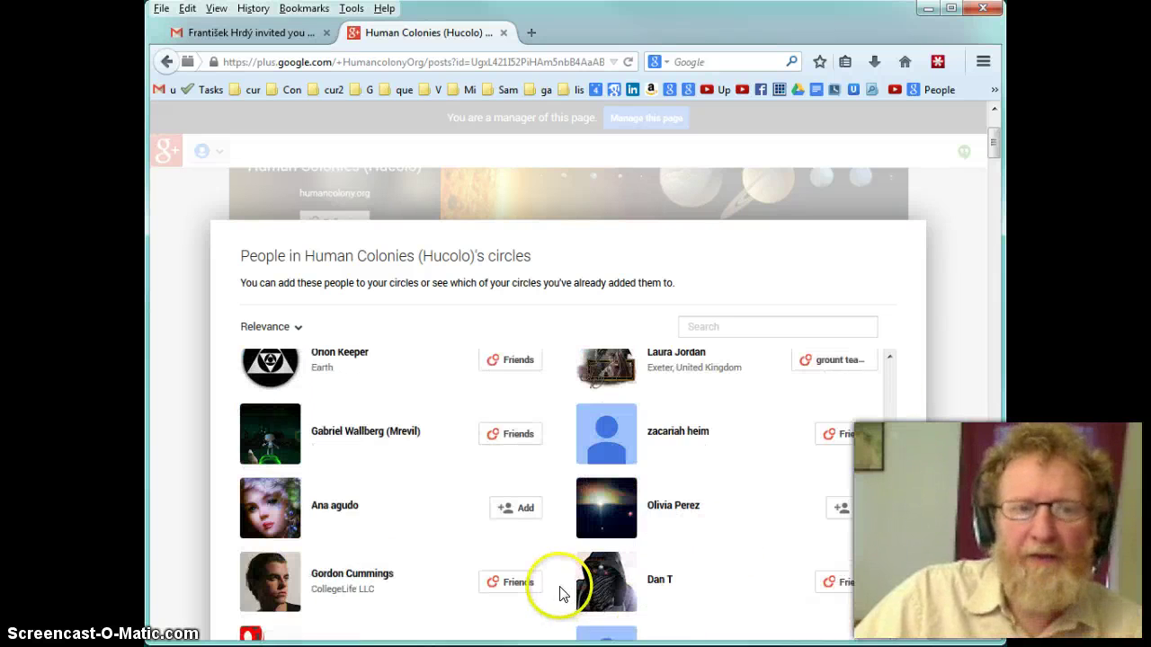
left_click(517, 508)
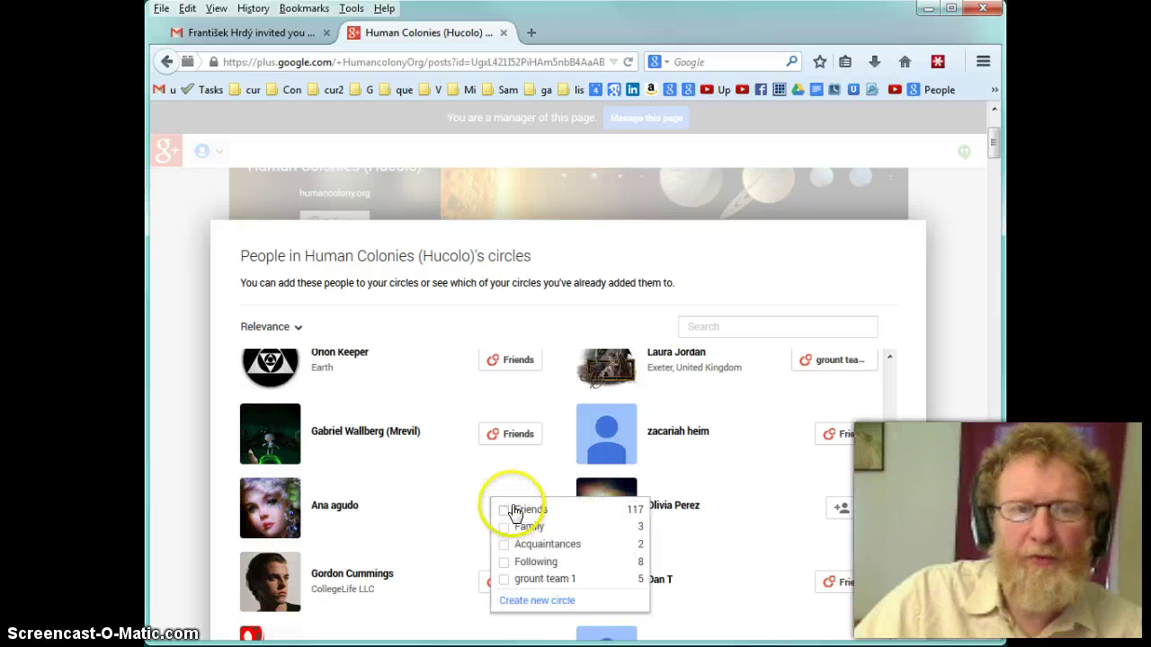
left_click(506, 510)
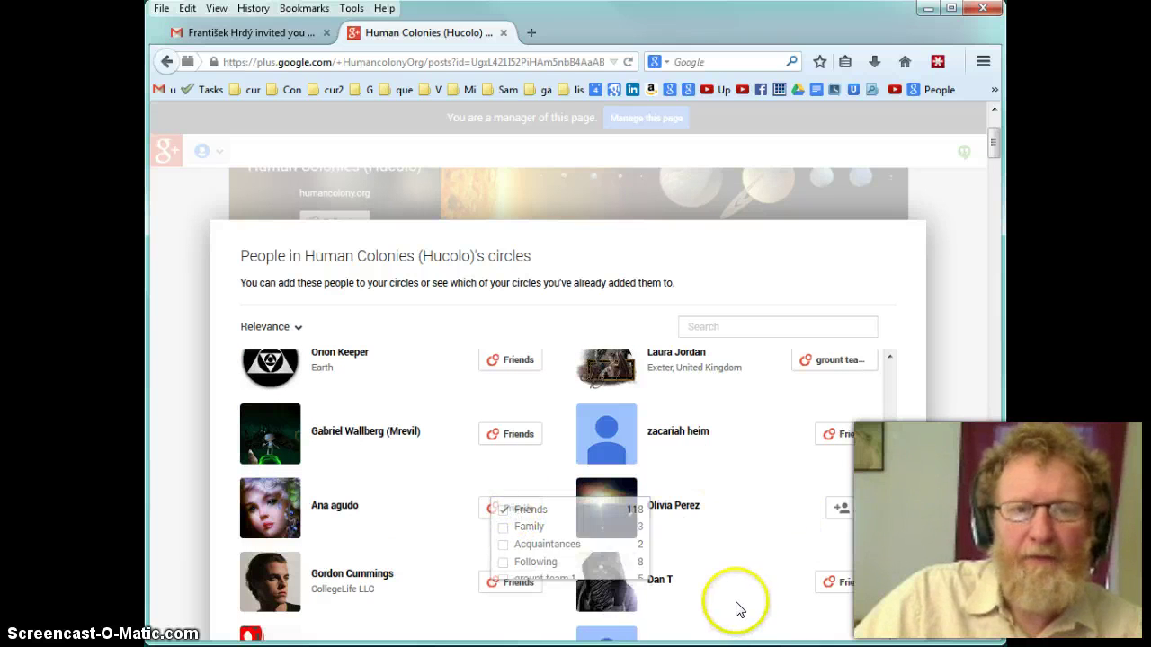
- Add the next uncircled member to Friends, growing the circle past 118
scroll(733, 602, "down", 3)
scroll(728, 586, "down", 3)
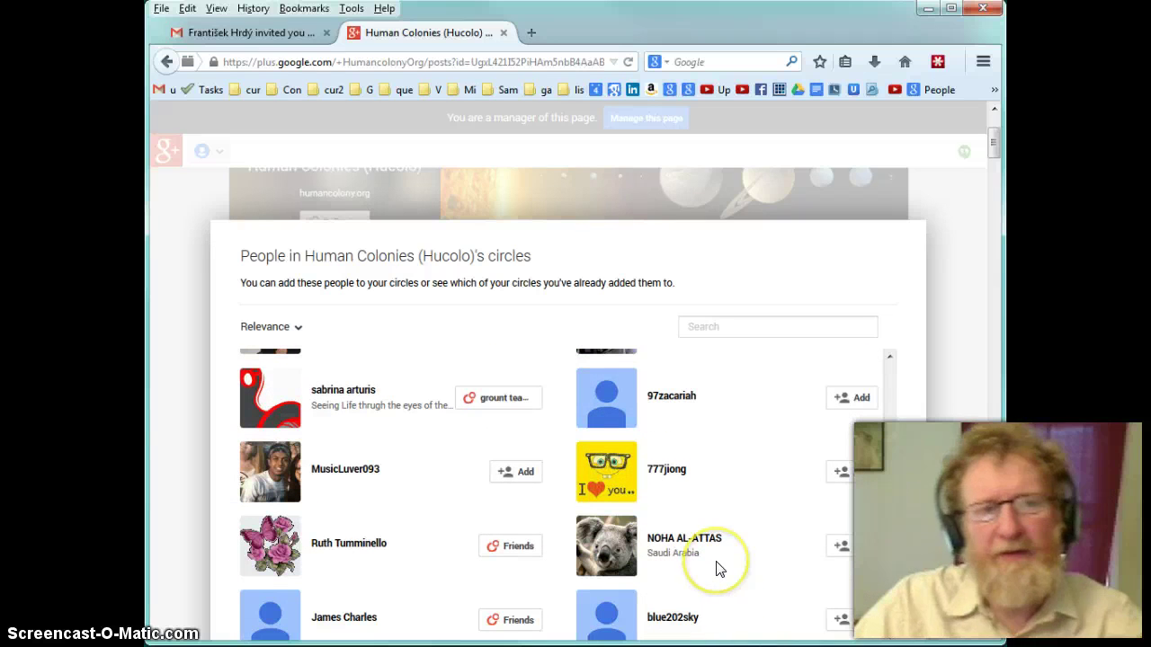
left_click(517, 472)
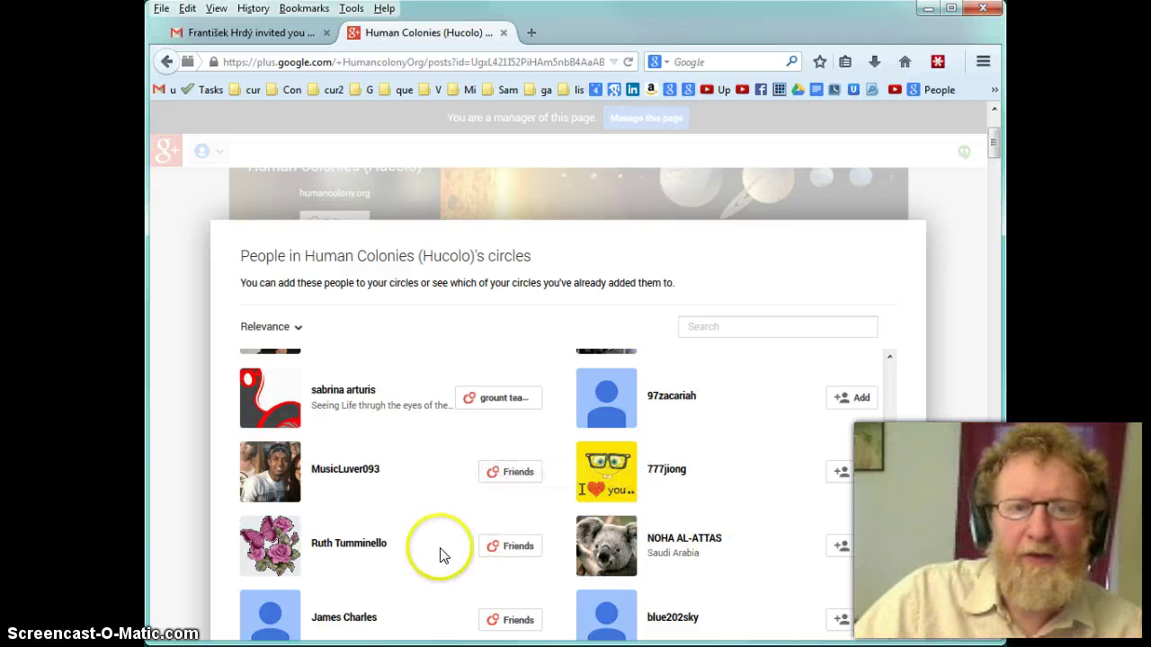
left_click(842, 546)
left_click(886, 576)
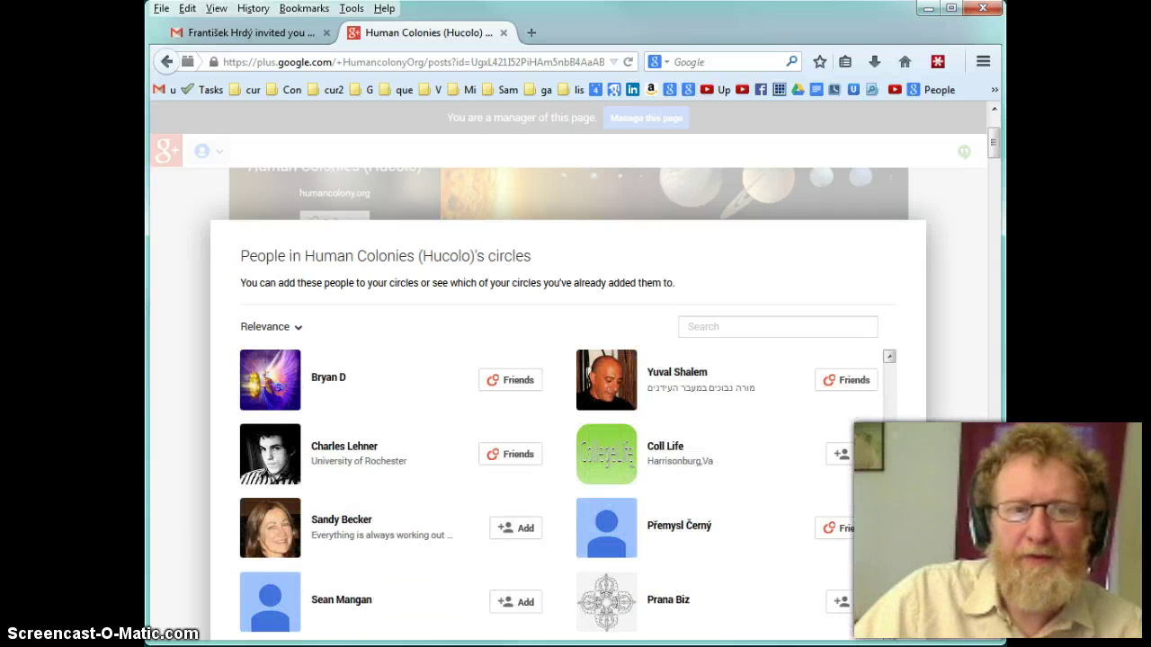
left_click_drag(901, 569, 883, 419)
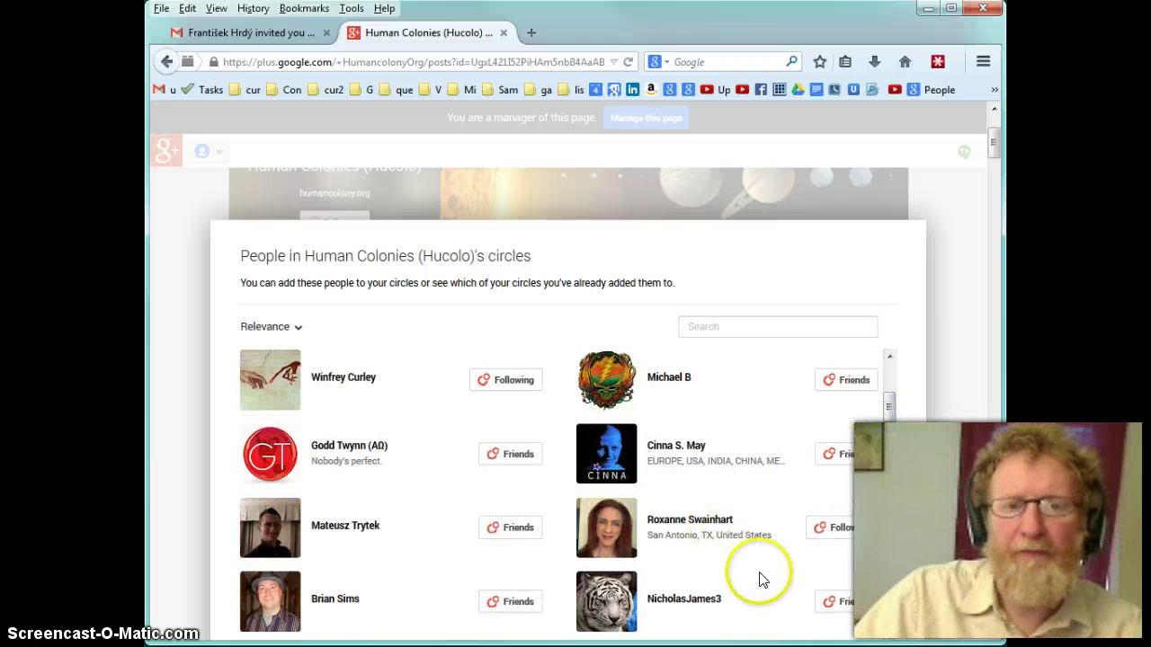